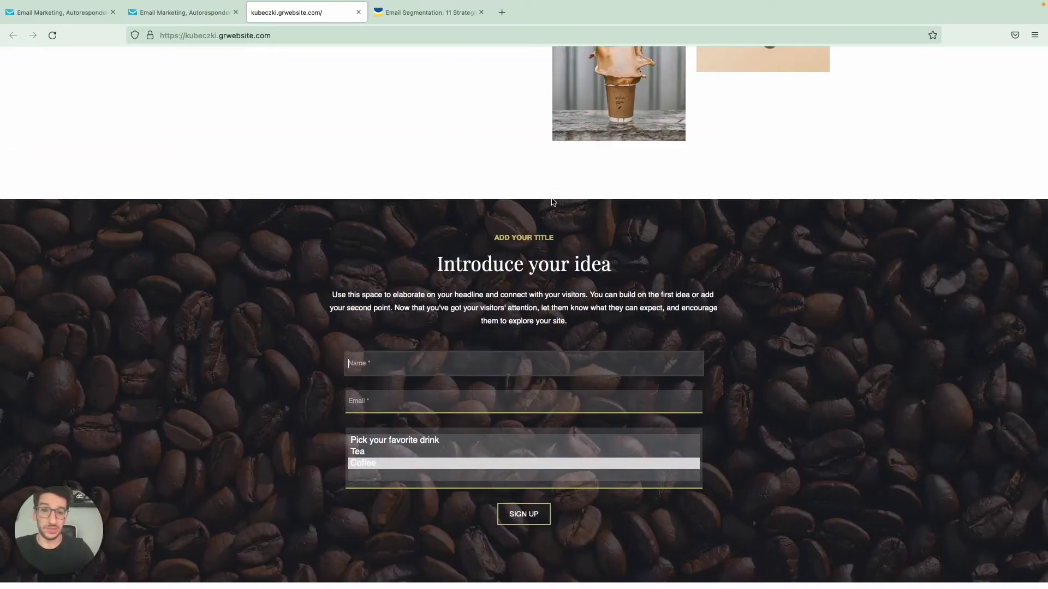
# Step: Fill the coffee site's signup form with a test e-mail address and a first name
pyautogui.scroll(20, 552, 202)
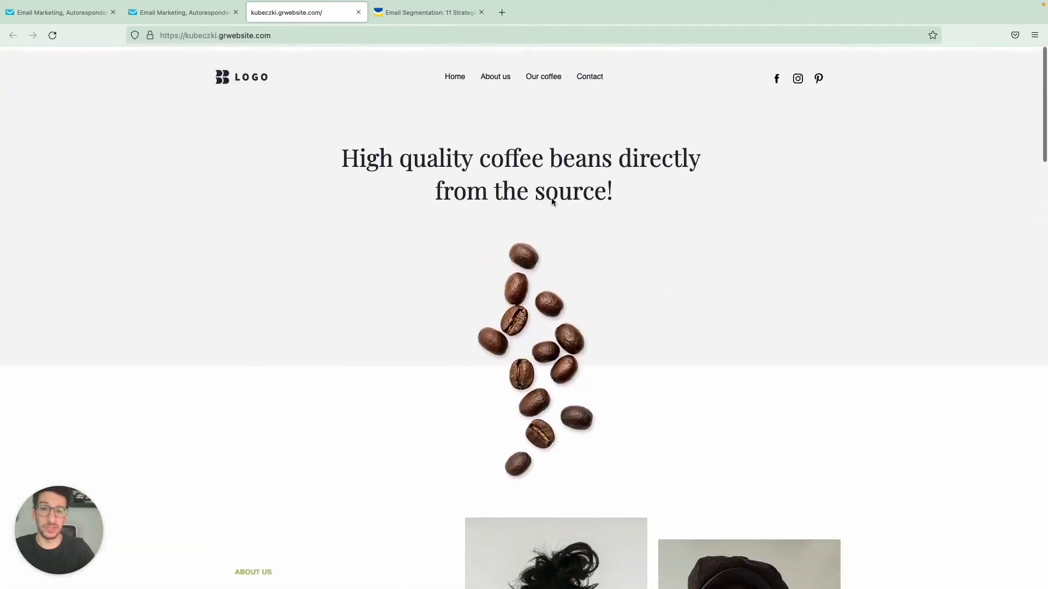
pyautogui.scroll(-2, 552, 200)
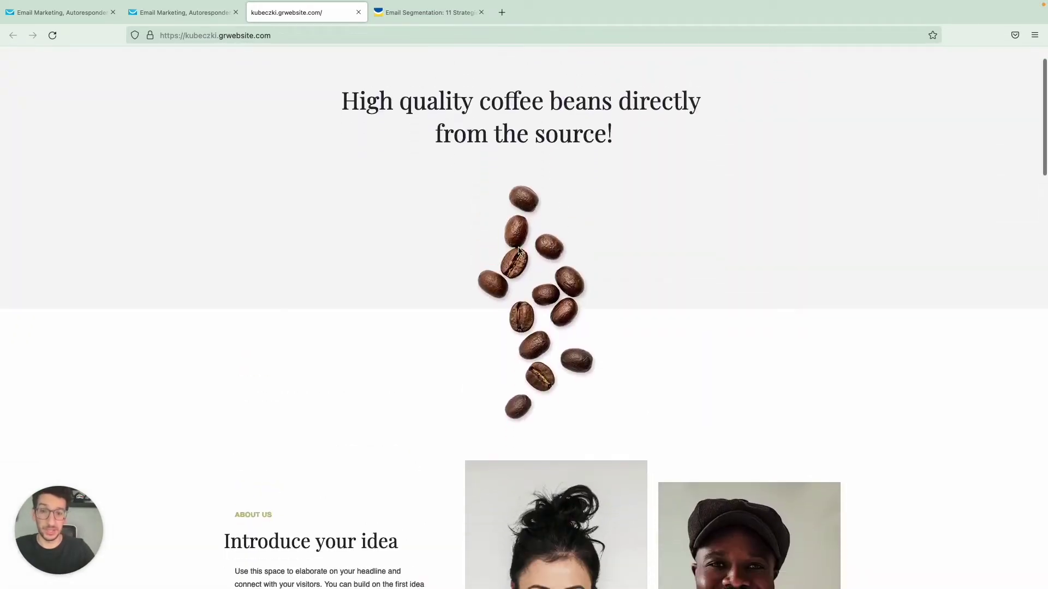
pyautogui.scroll(-12, 542, 276)
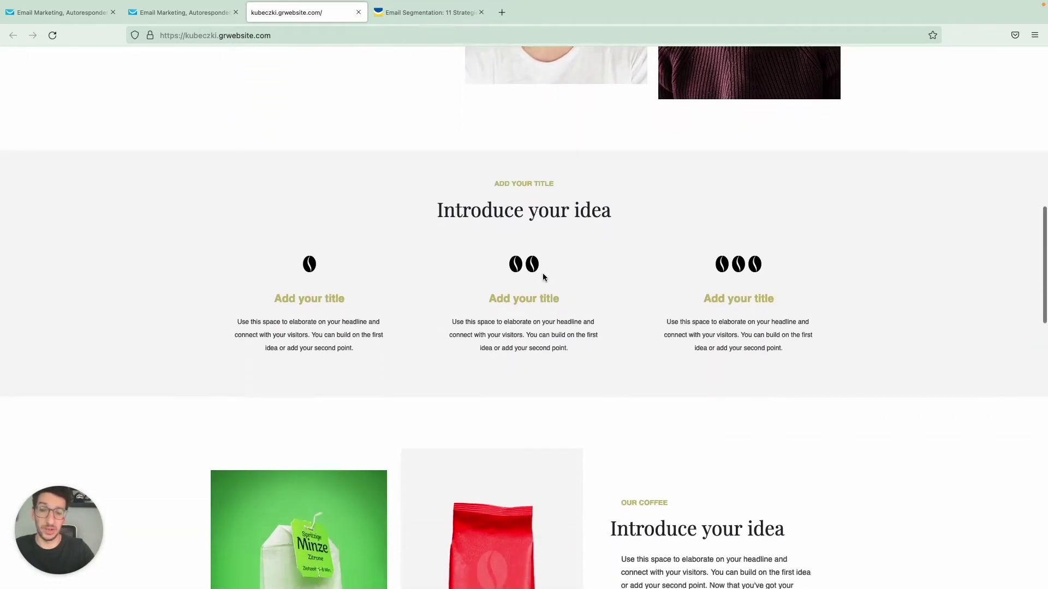
pyautogui.scroll(-20, 542, 278)
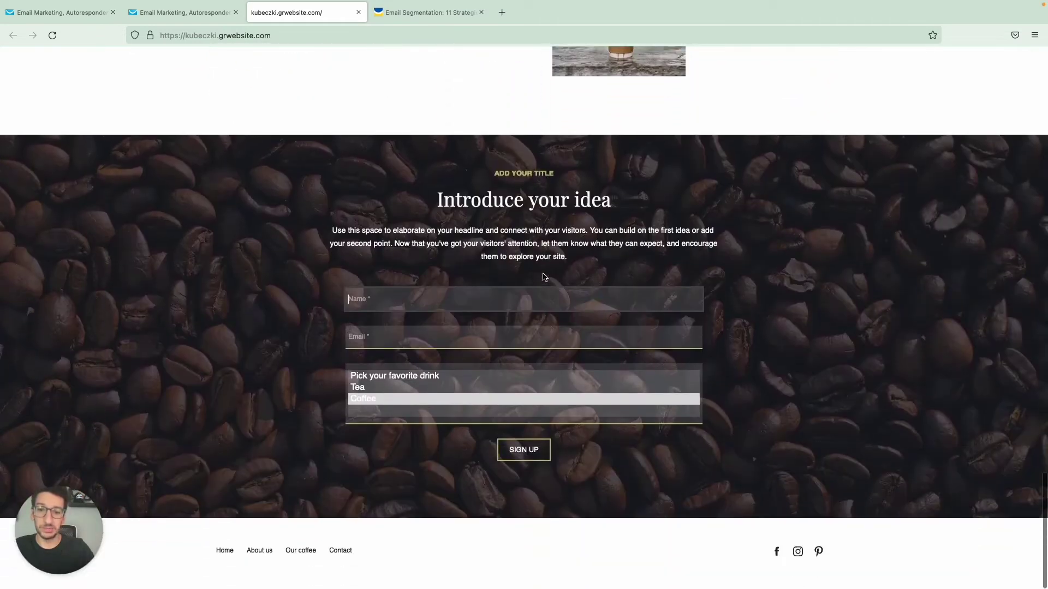
pyautogui.click(430, 307)
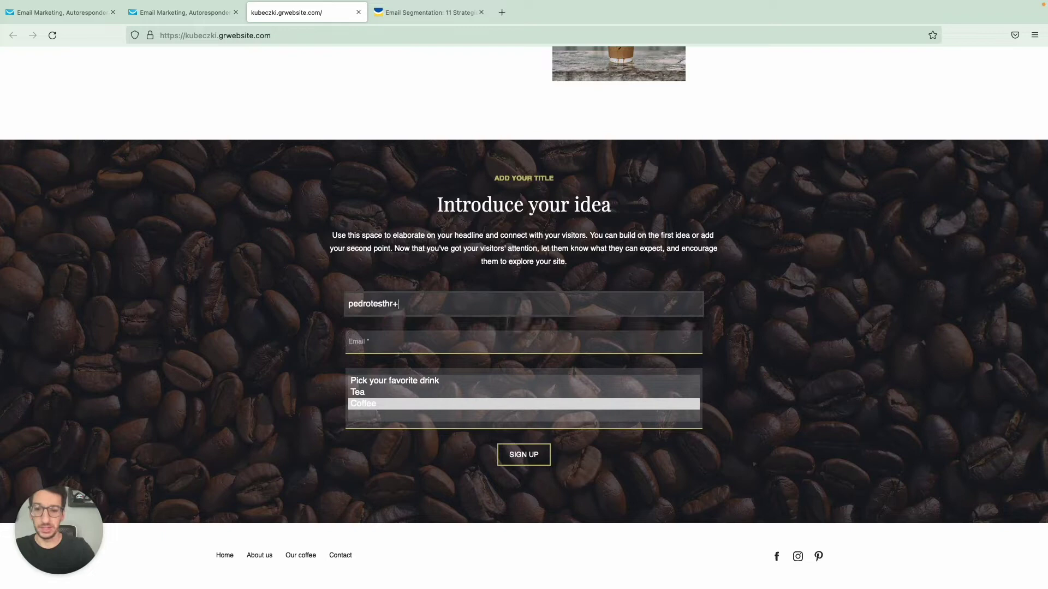
pyautogui.press('super+a')
pyautogui.press('super+c')
pyautogui.press('Tab')
pyautogui.press('super+v')
pyautogui.tripleClick(403, 300)
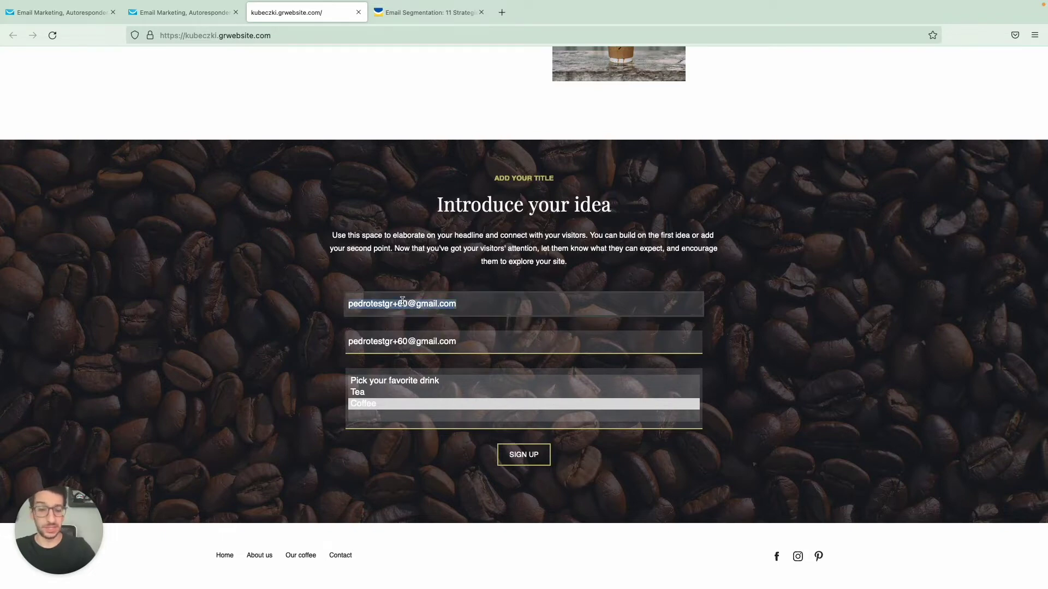
pyautogui.write('Pedro')
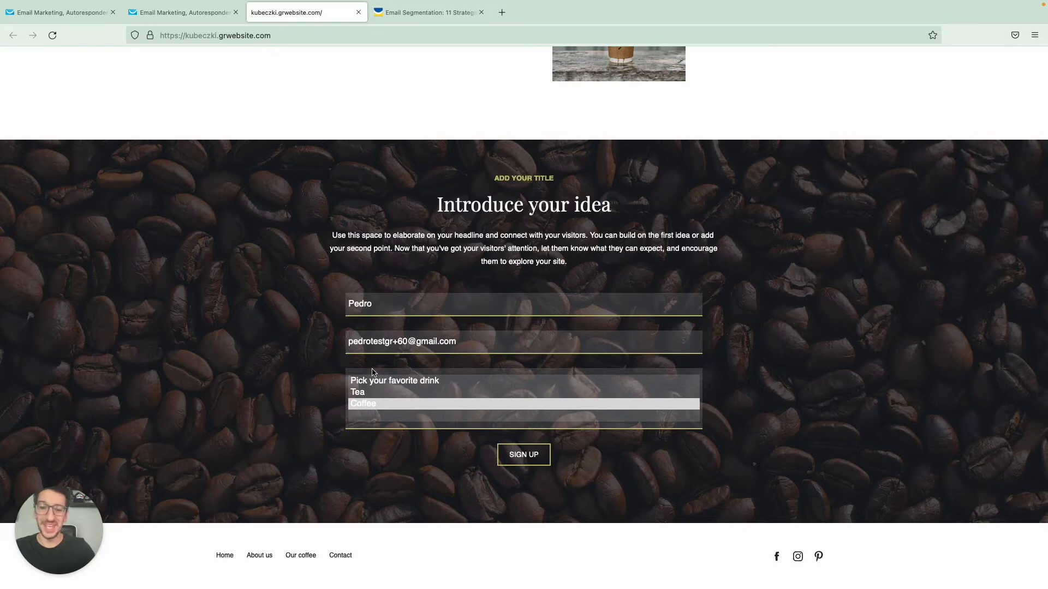
# Step: Choose Coffee as the favorite drink, submit the signup, and return to the GetResponse dashboard
pyautogui.click(374, 393)
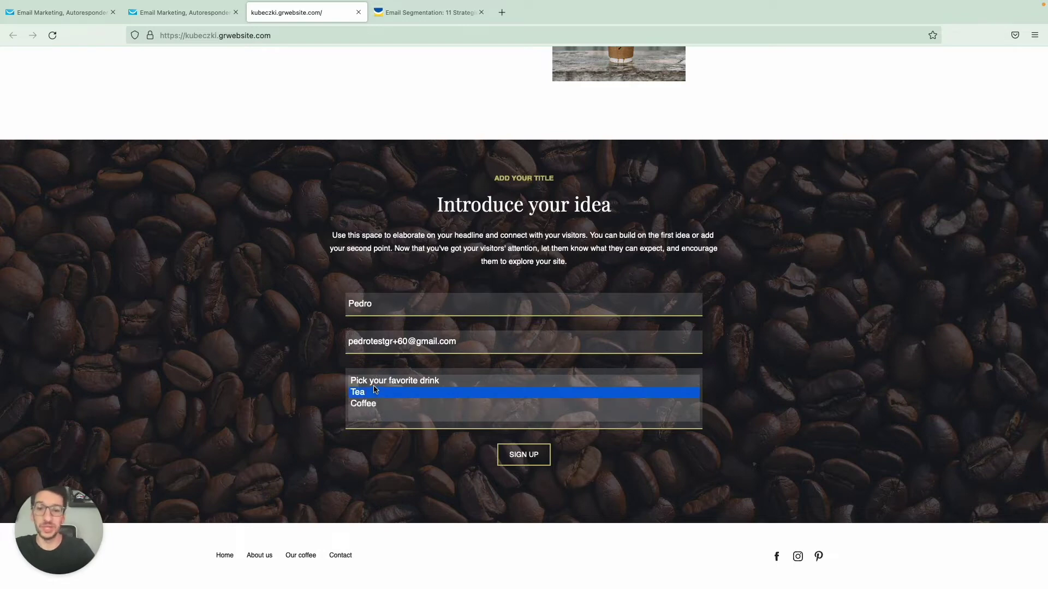
pyautogui.click(375, 404)
pyautogui.click(512, 461)
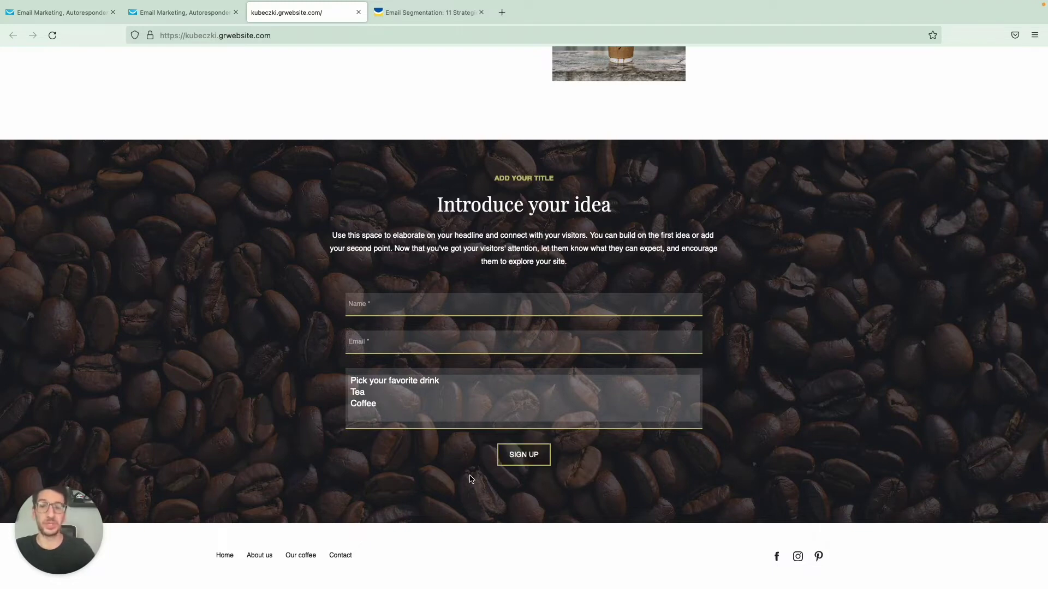
pyautogui.press('super+1')
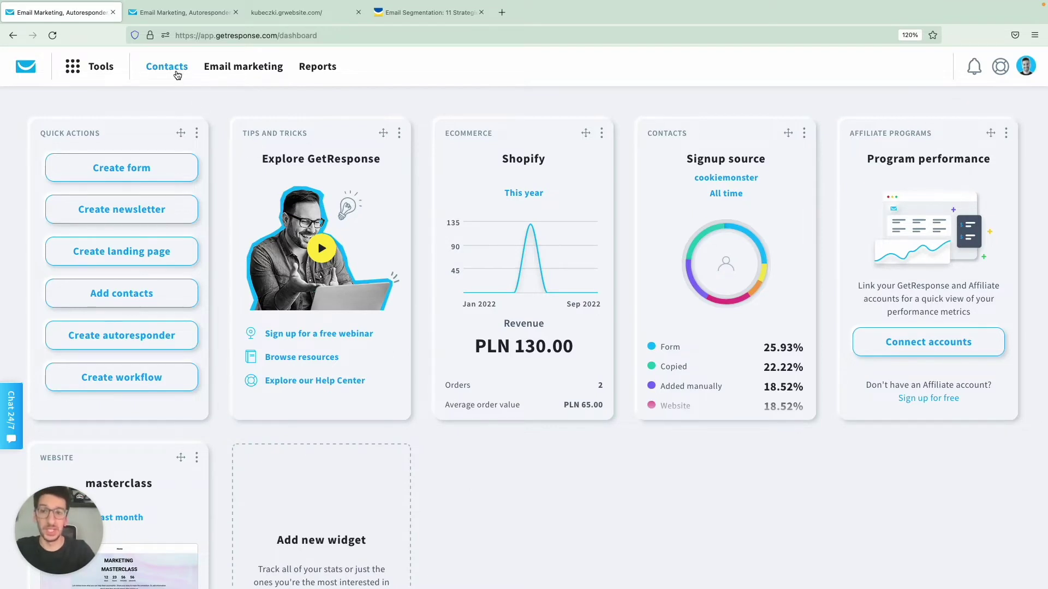
# Step: Check the Contacts custom fields, expanding all fav_drink values, then start a new custom field
pyautogui.click(176, 74)
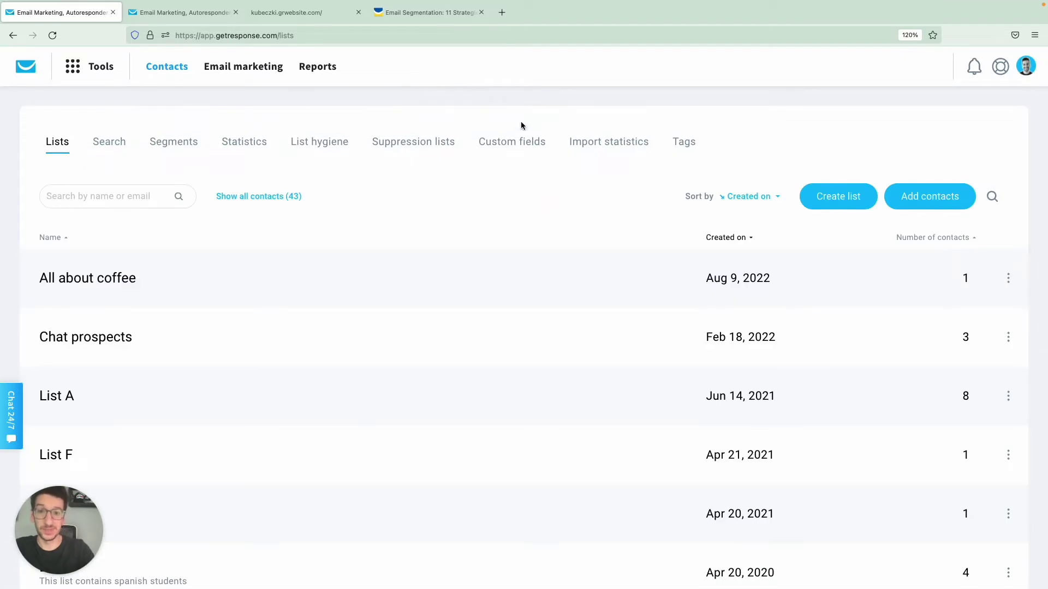
pyautogui.click(504, 146)
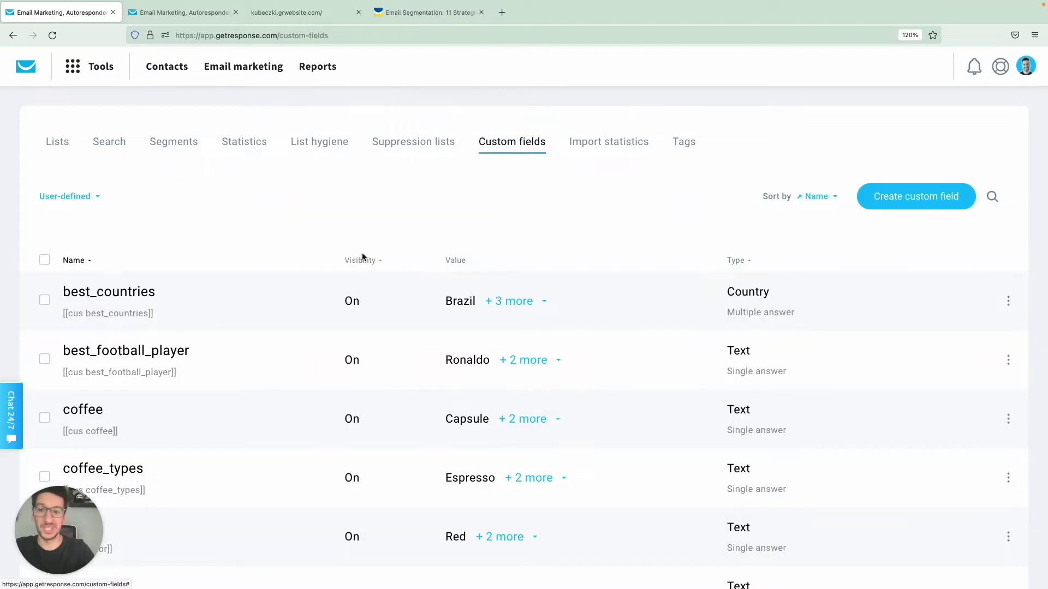
pyautogui.scroll(-2, 363, 257)
pyautogui.scroll(-3, 362, 257)
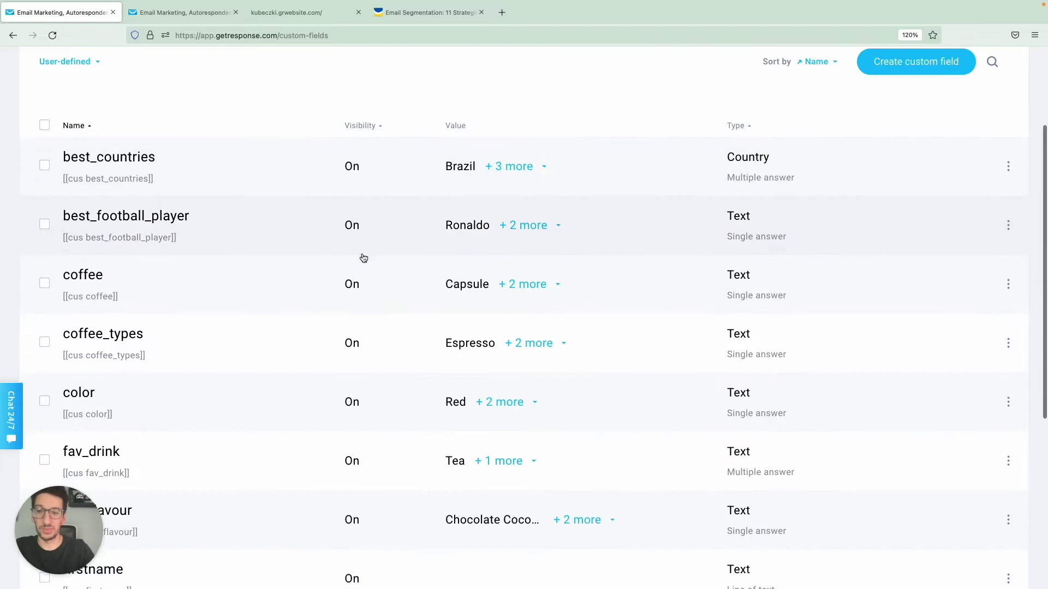
pyautogui.click(501, 335)
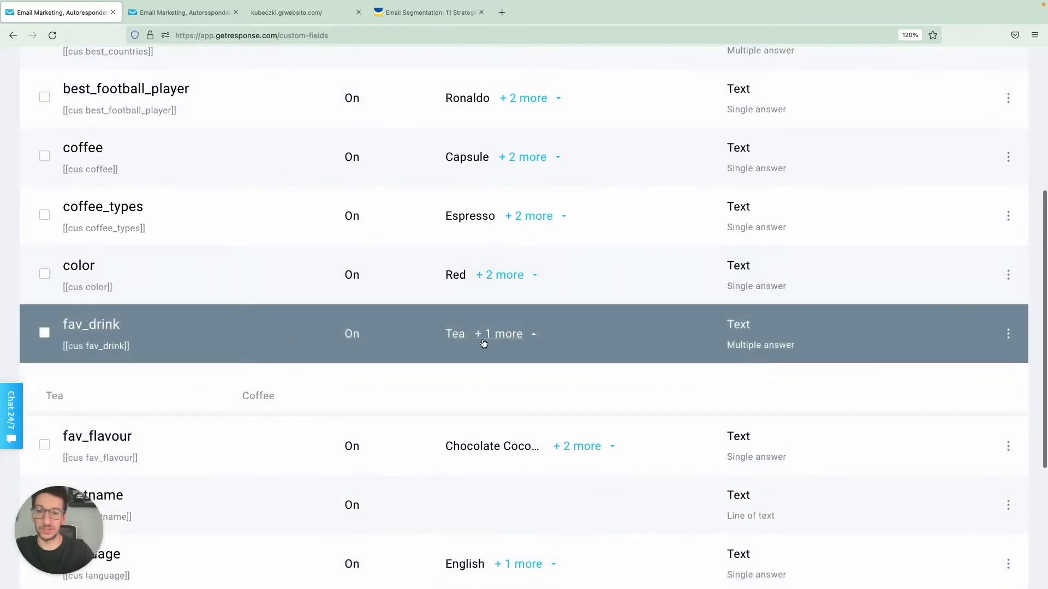
pyautogui.scroll(5, 571, 323)
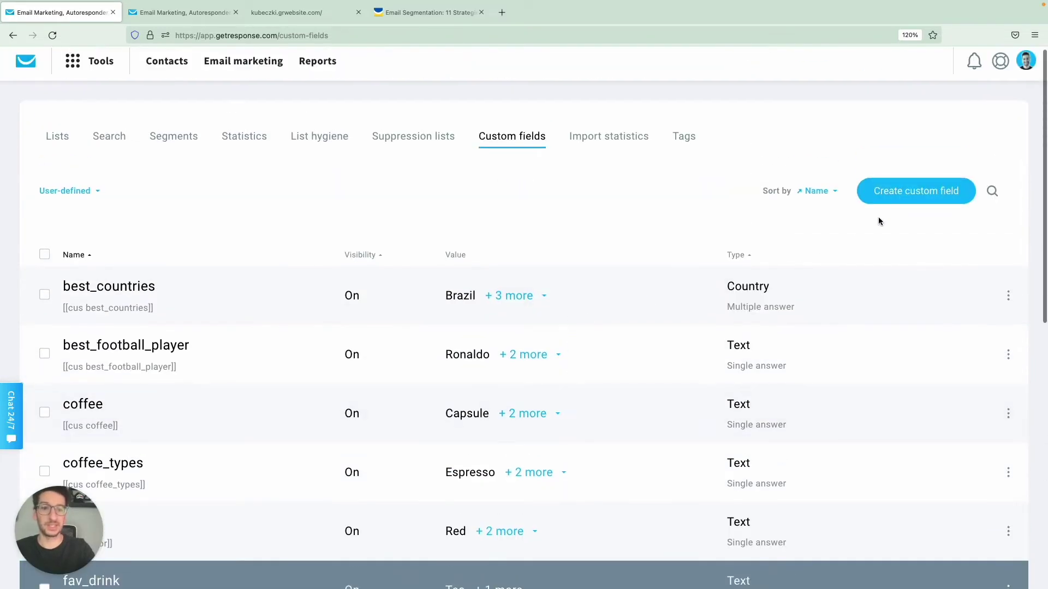
pyautogui.click(888, 194)
# Step: Name the new custom field favorite_drink as a Text field with single-answer dropdown
pyautogui.click(519, 201)
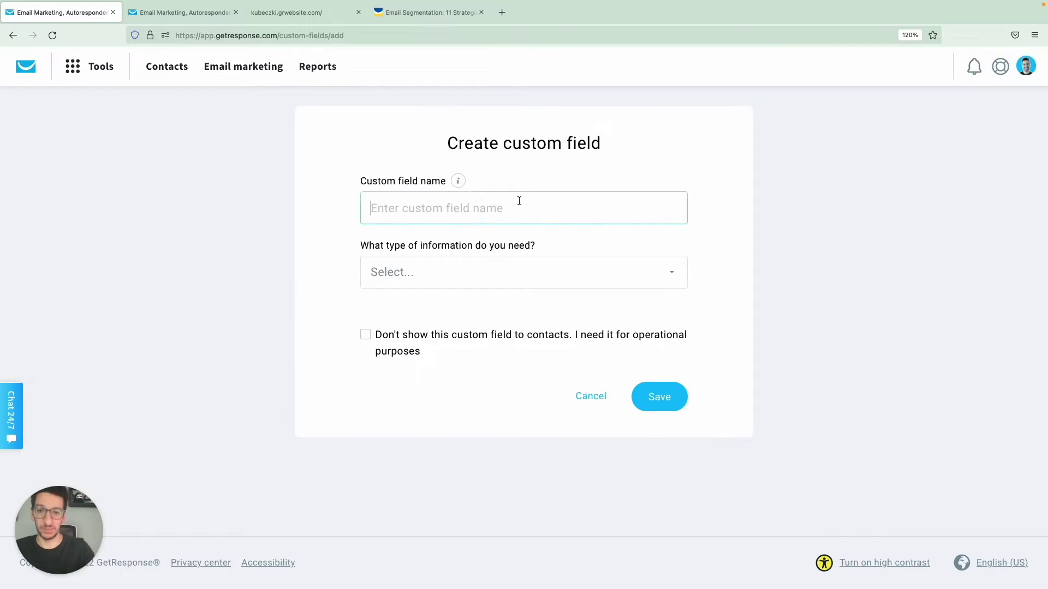
pyautogui.write('favorite')
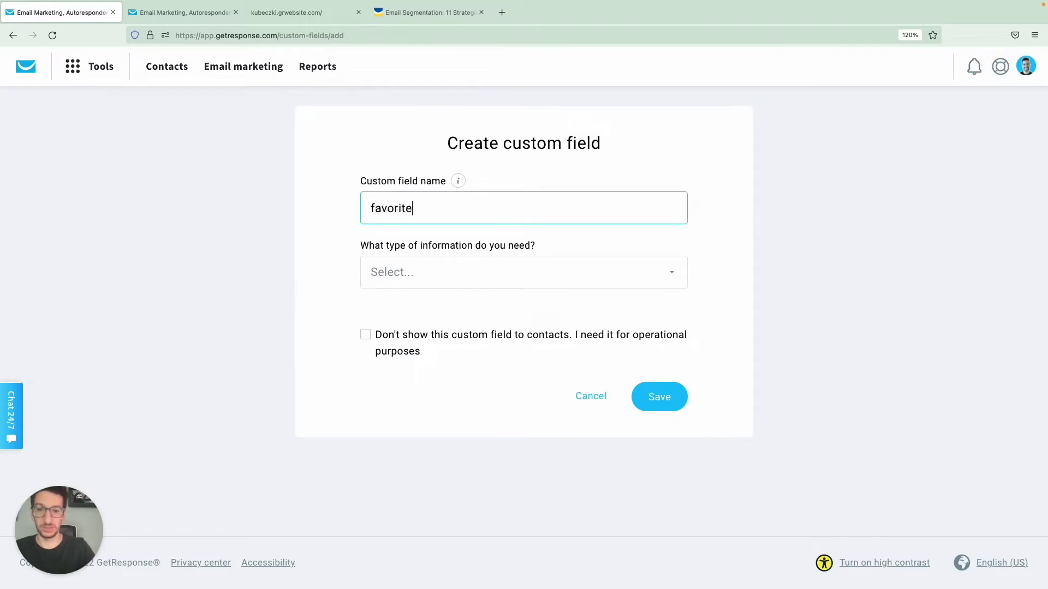
pyautogui.write('_drink')
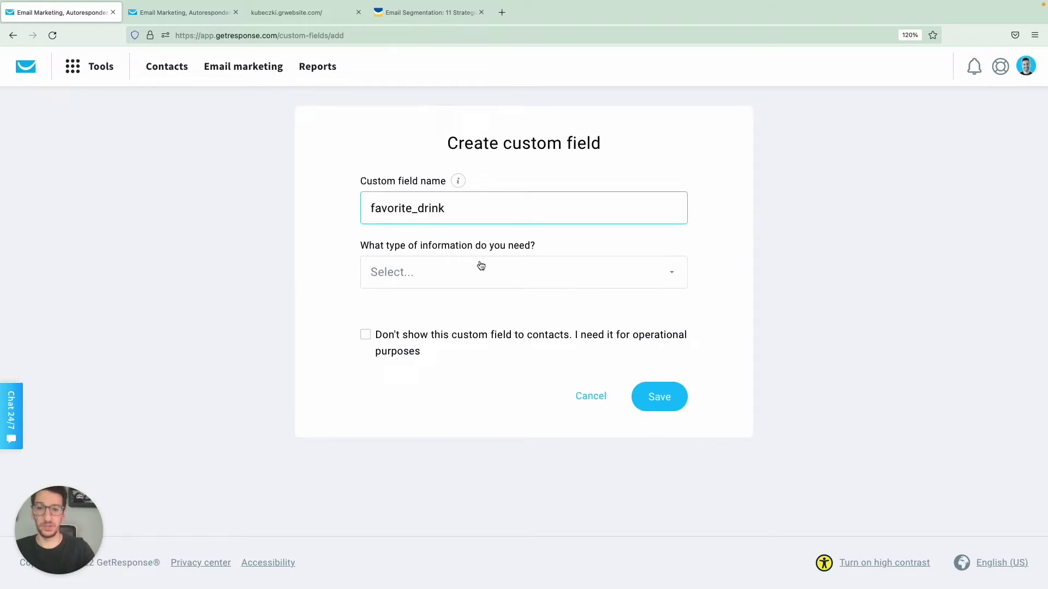
pyautogui.click(480, 266)
pyautogui.scroll(-5, 473, 364)
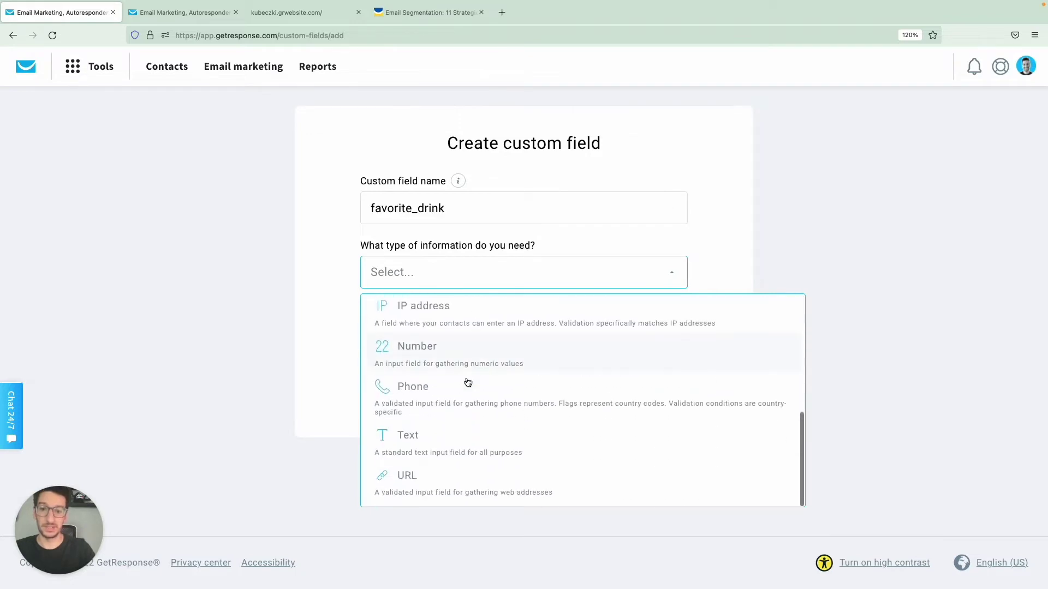
pyautogui.click(444, 435)
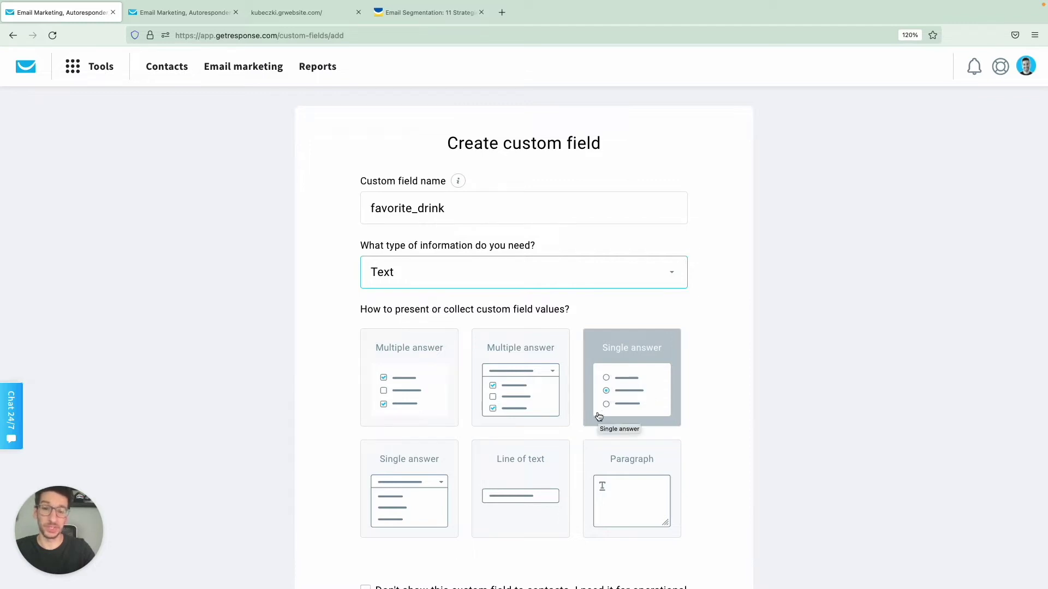
pyautogui.click(456, 472)
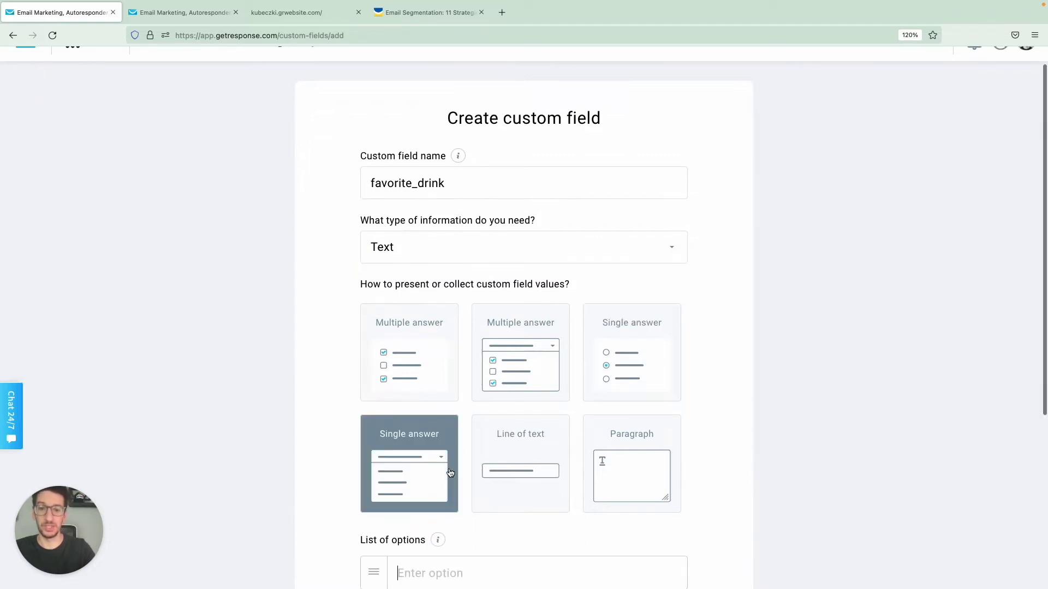
# Step: Add the answer options Coffee and Tea and save the field
pyautogui.scroll(-4, 622, 356)
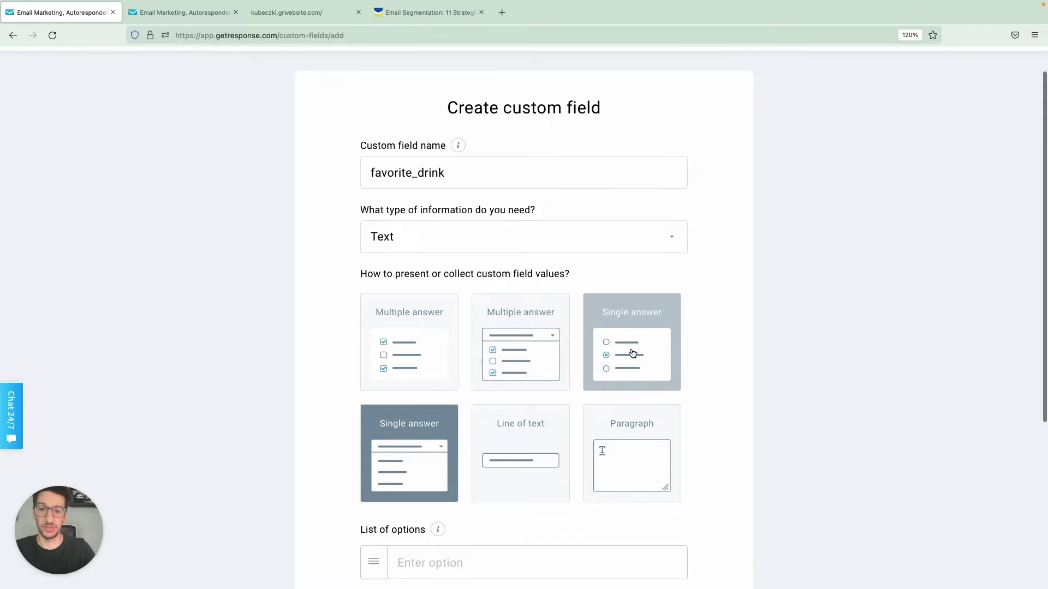
pyautogui.click(527, 386)
pyautogui.write('Cofee')
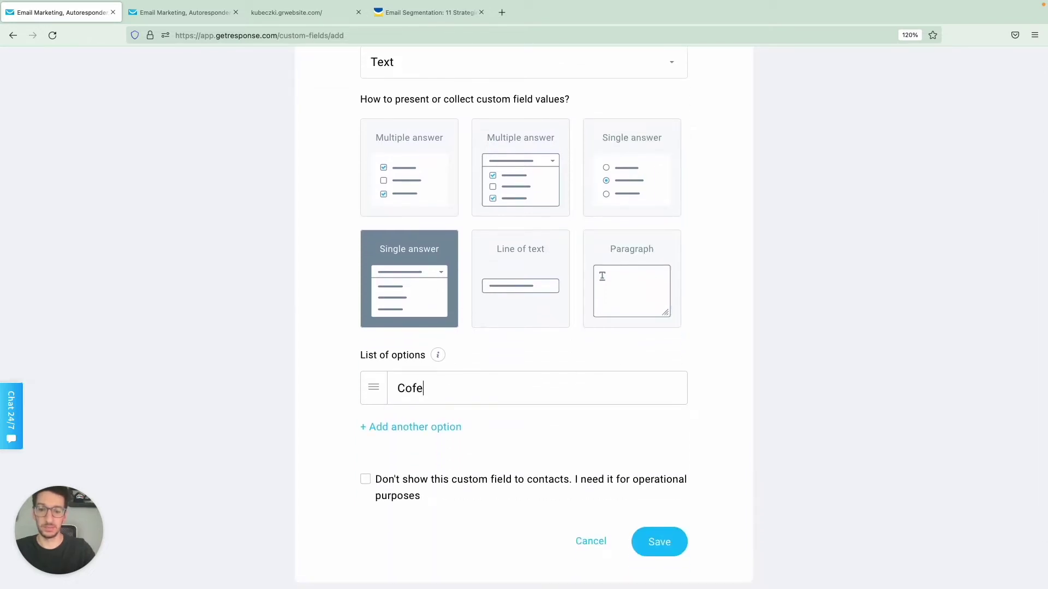
pyautogui.press('BackSpace')
pyautogui.press('BackSpace')
pyautogui.write('fee')
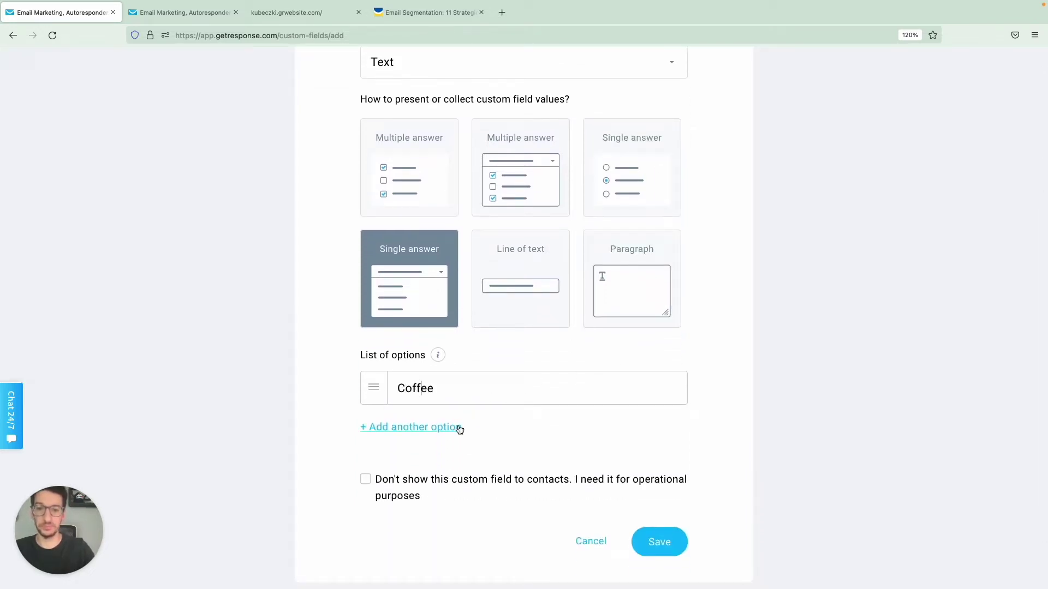
pyautogui.click(444, 428)
pyautogui.write('Tea')
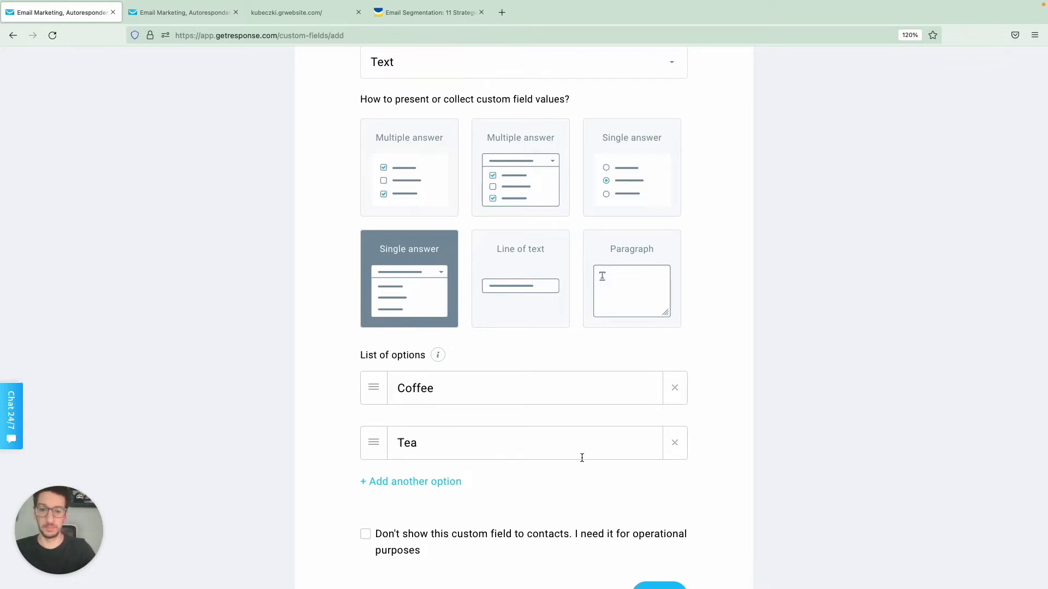
pyautogui.scroll(-3, 582, 460)
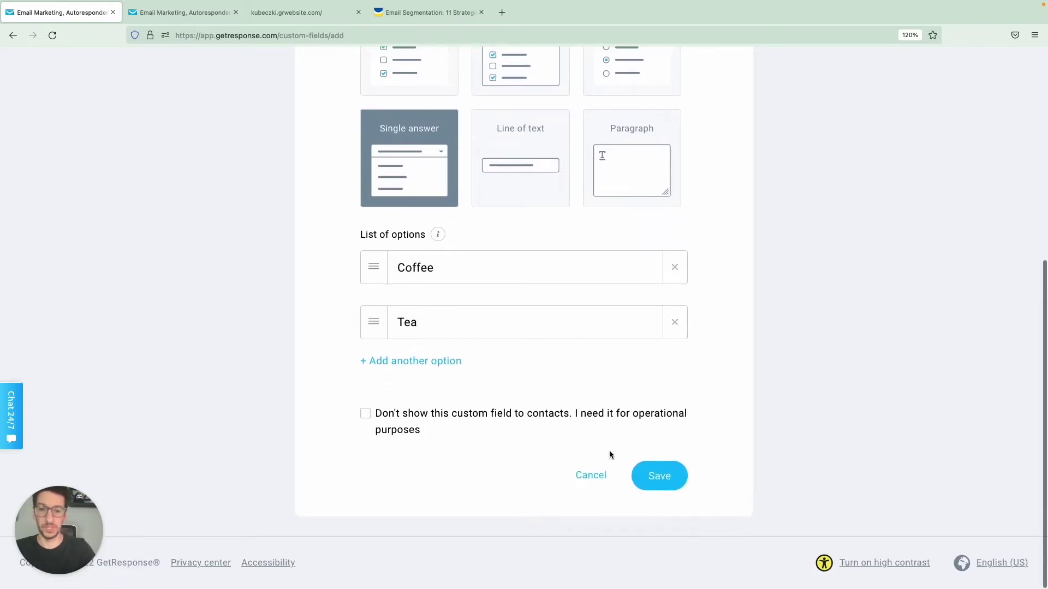
pyautogui.click(651, 474)
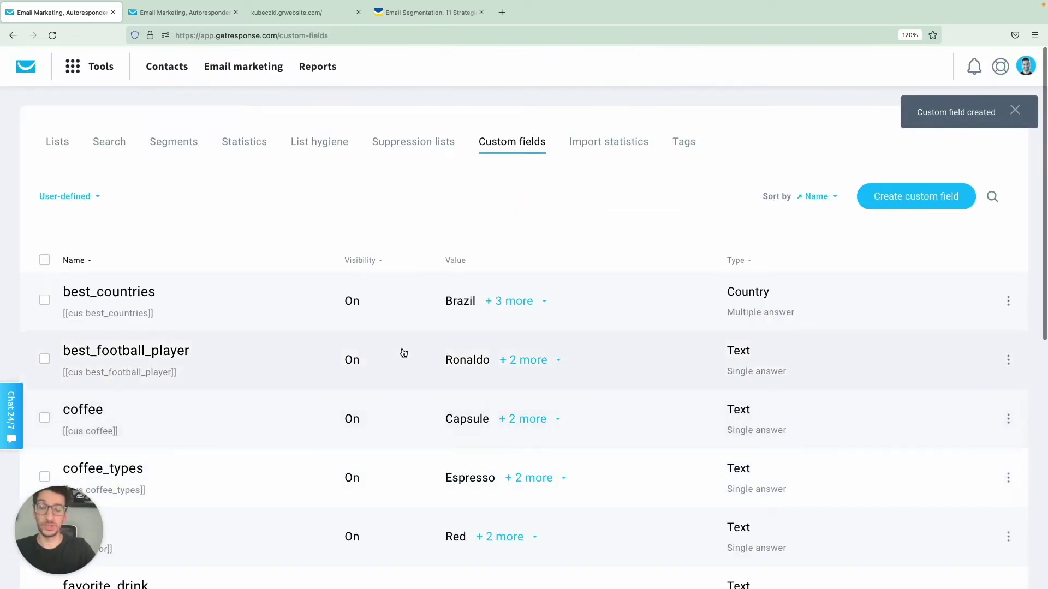
# Step: Go to Tools > Website Builder and open the Kubeczki site in the editor
pyautogui.click(94, 71)
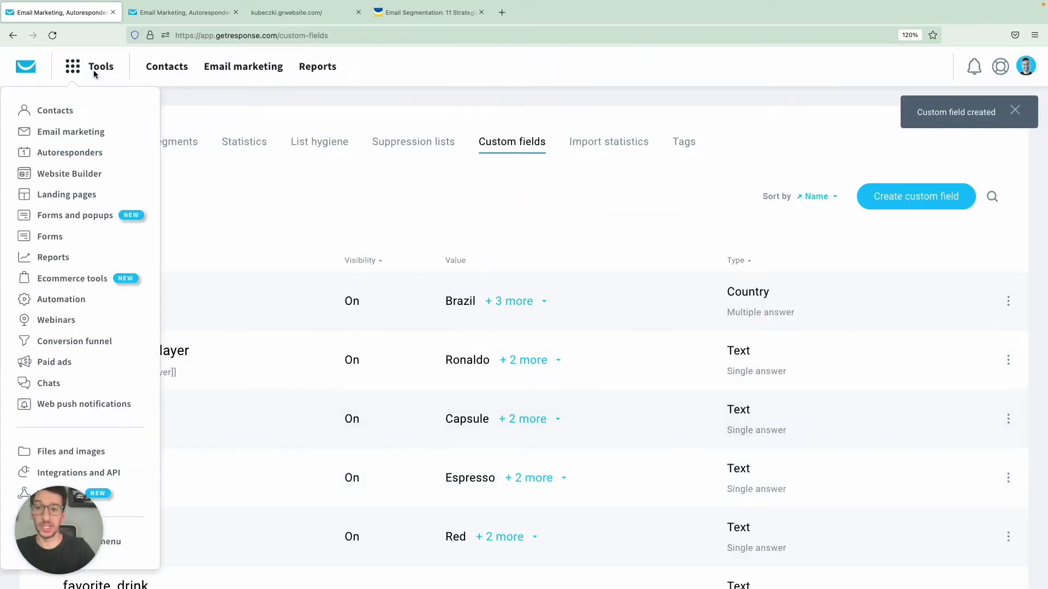
pyautogui.click(88, 174)
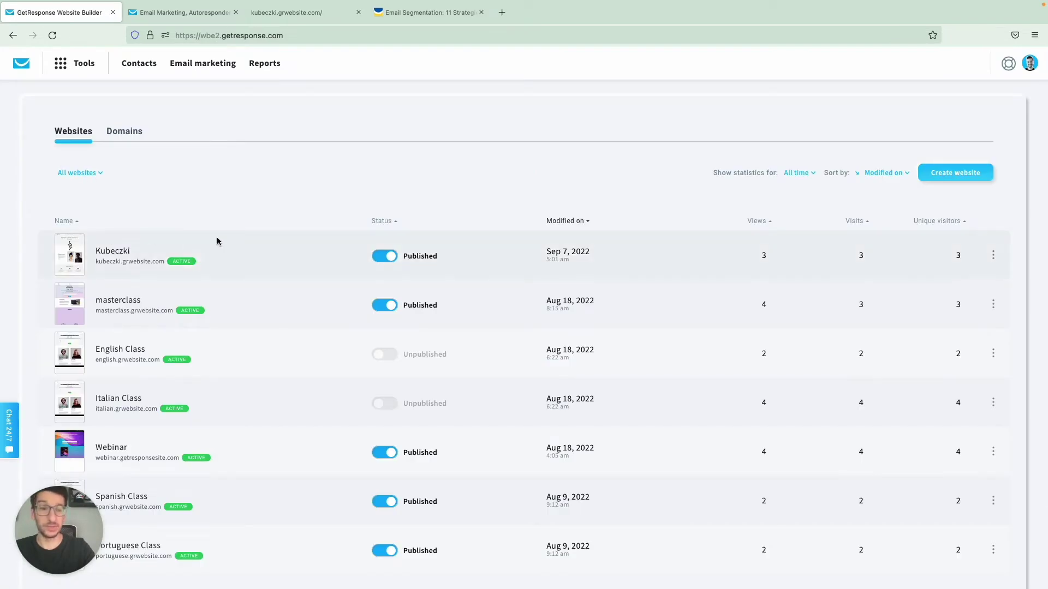
pyautogui.click(123, 252)
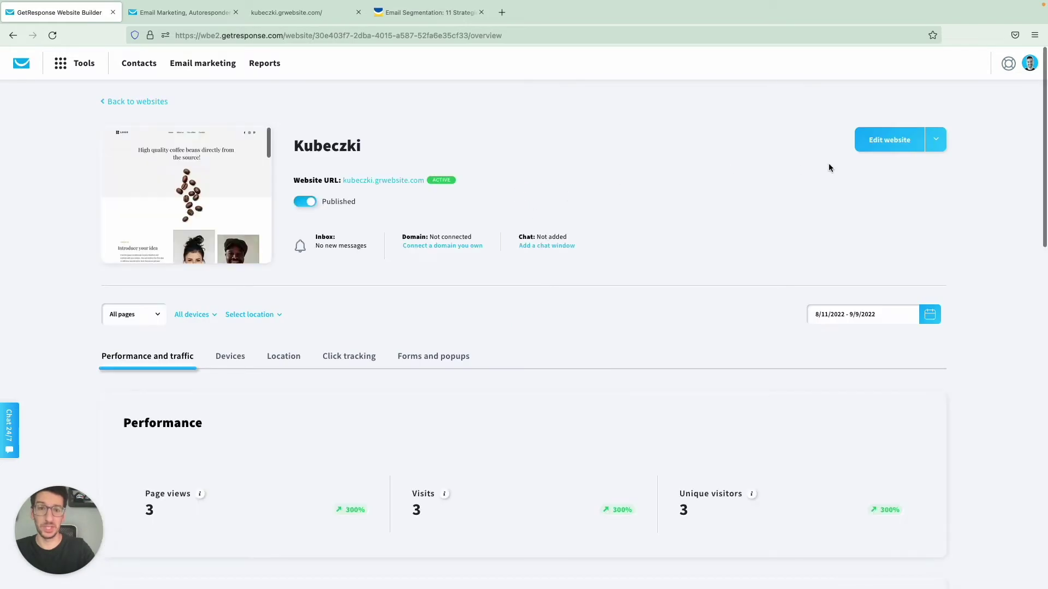
pyautogui.click(876, 145)
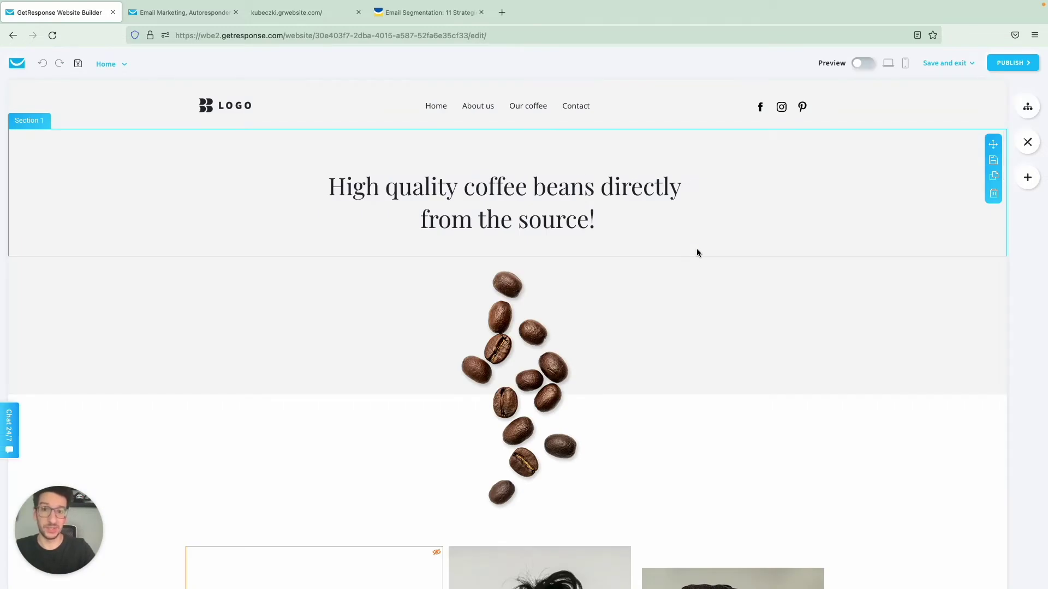
# Step: Add favorite_drink to the signup form's fields, delete it again, then switch to the Workflows tab
pyautogui.scroll(-20, 697, 250)
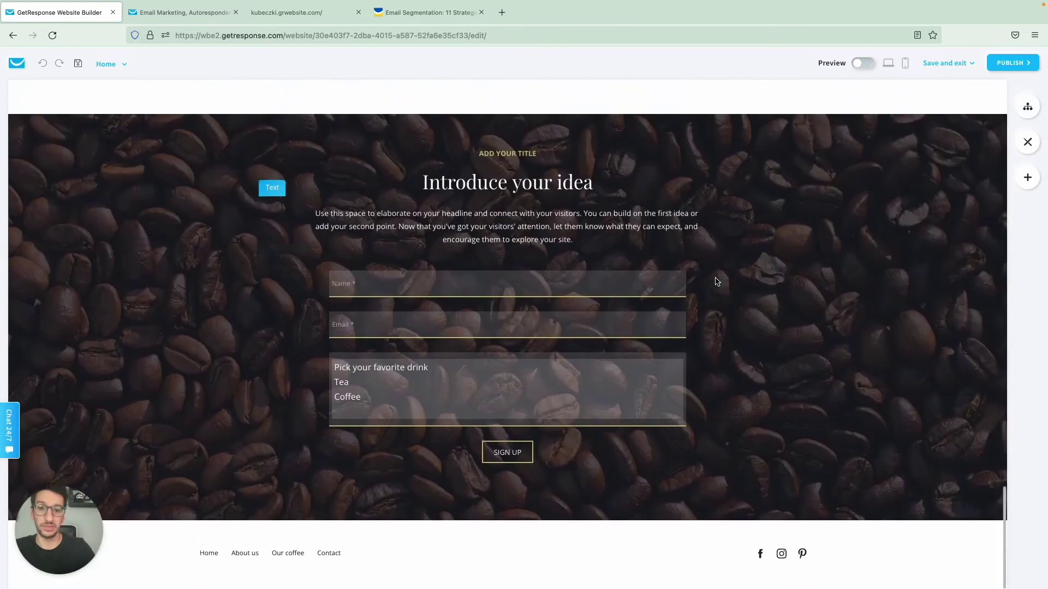
pyautogui.click(732, 346)
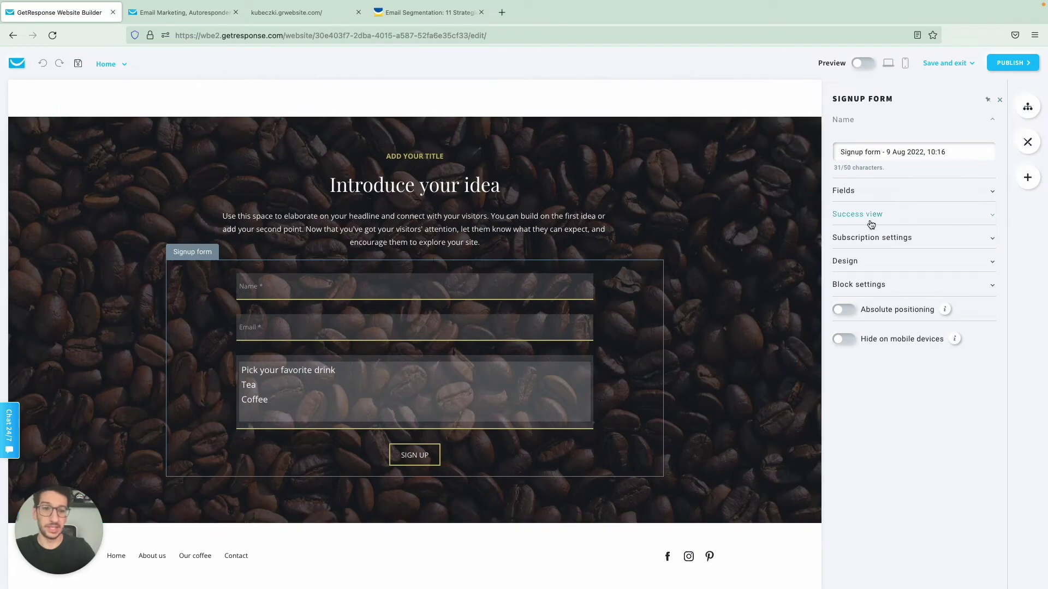
pyautogui.click(875, 194)
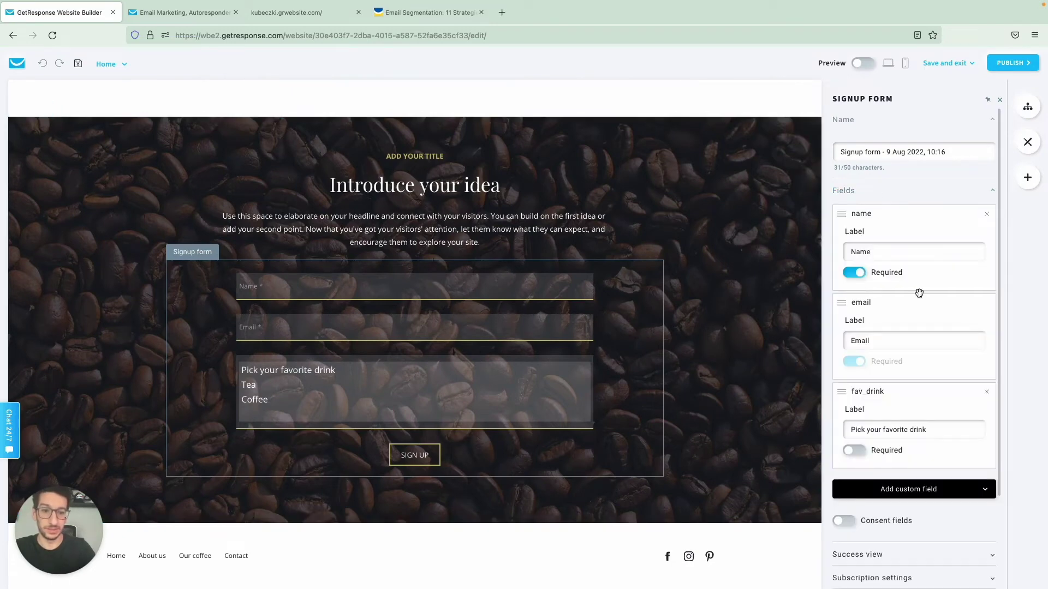
pyautogui.scroll(-3, 889, 358)
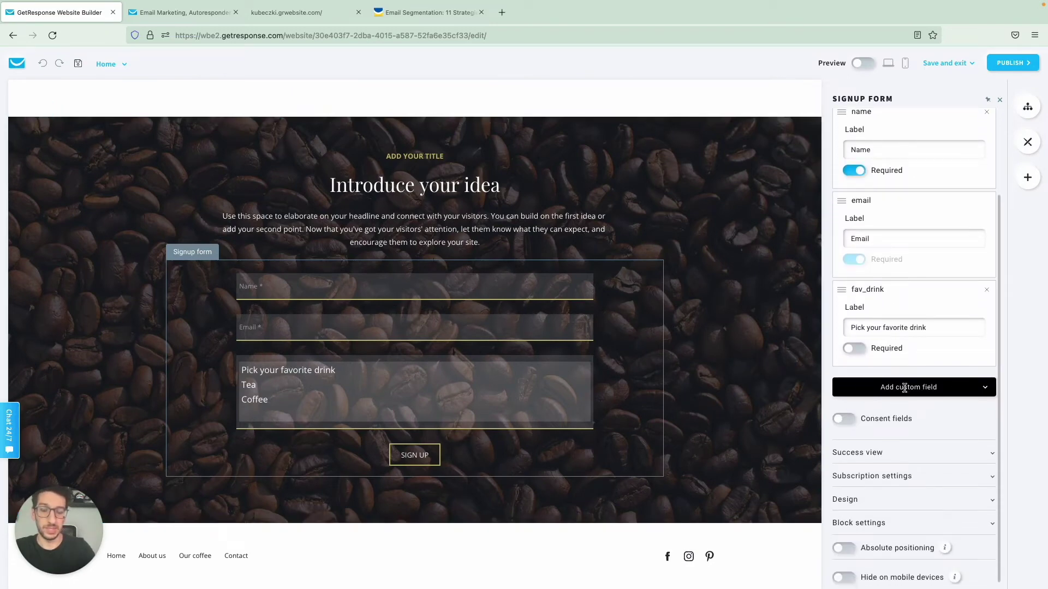
pyautogui.click(904, 388)
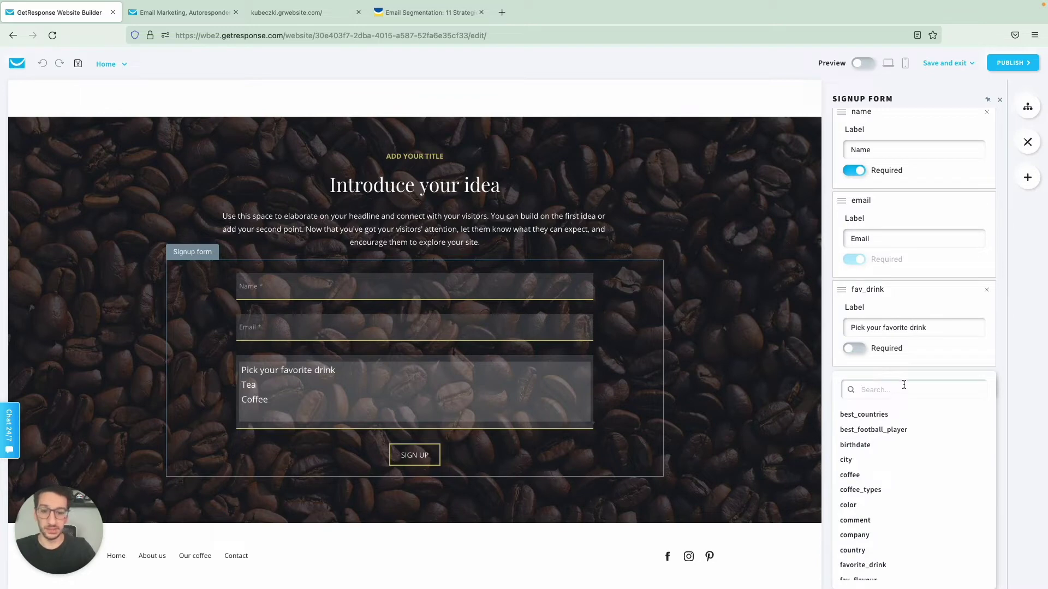
pyautogui.write('favo')
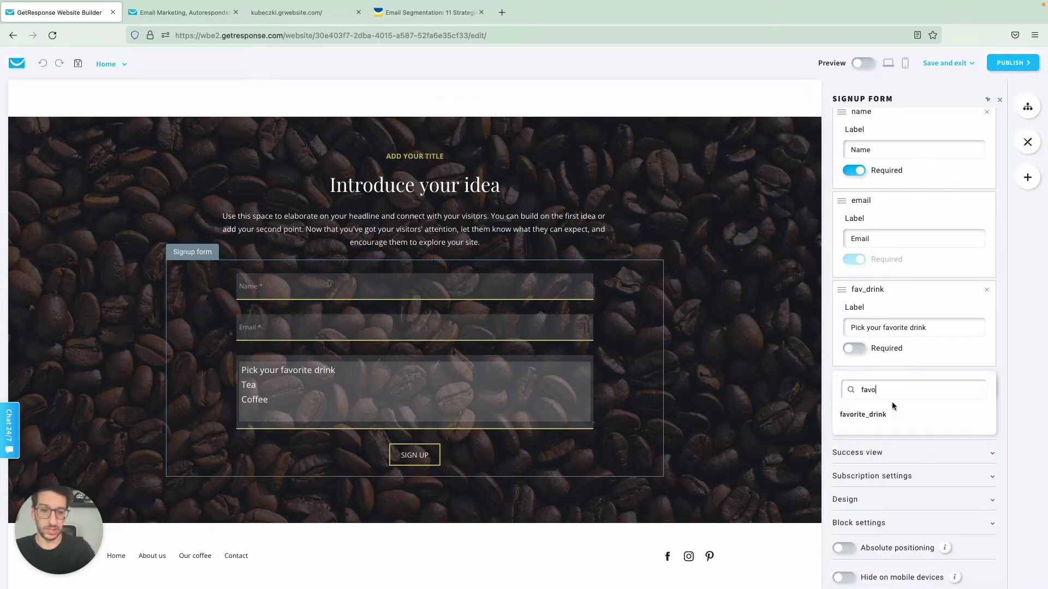
pyautogui.click(880, 415)
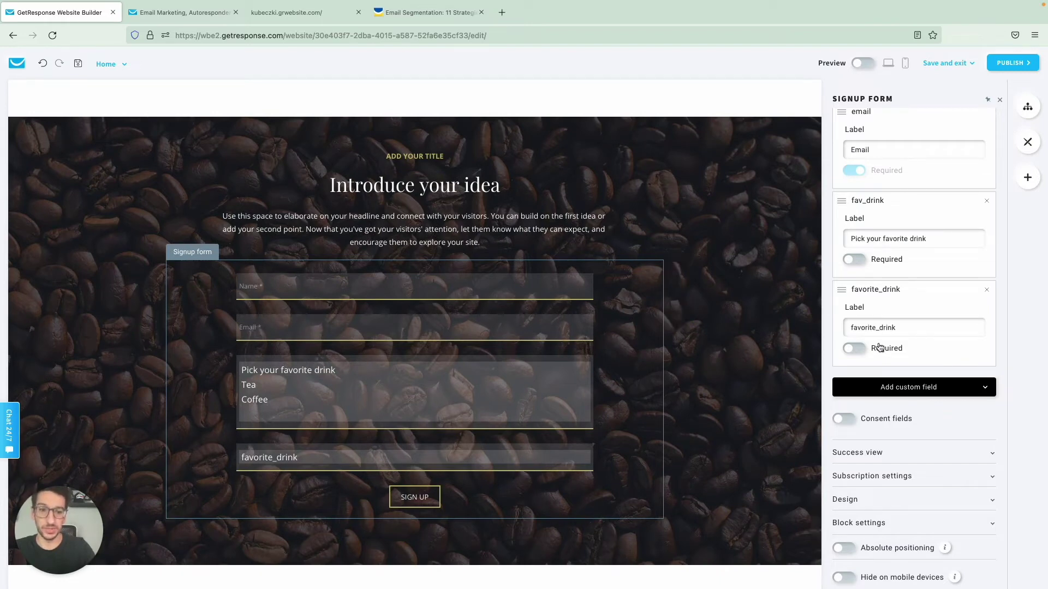
pyautogui.click(987, 290)
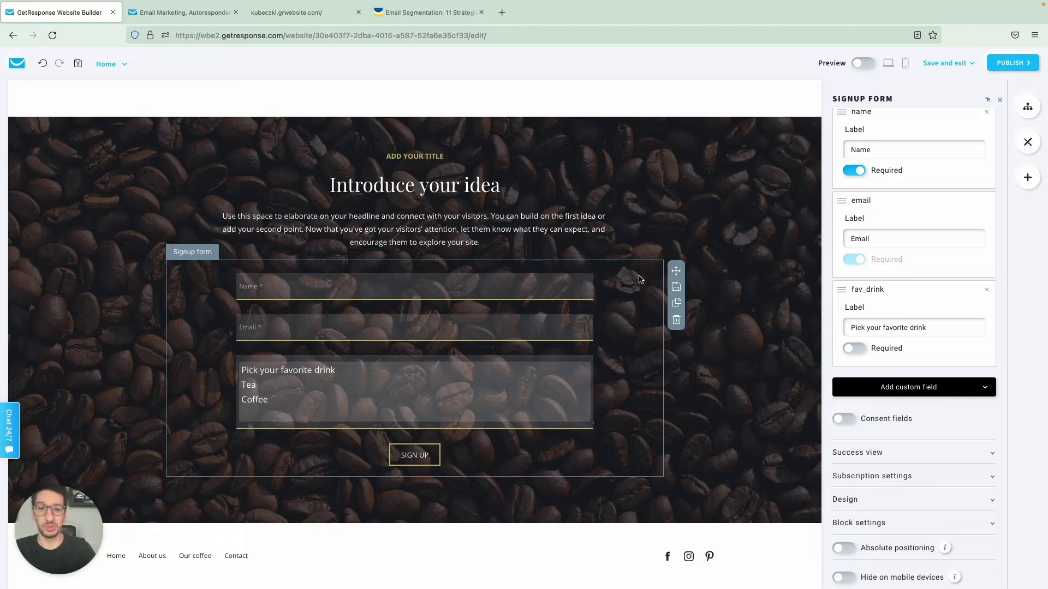
pyautogui.hotkey('ctrl', 'Tab')
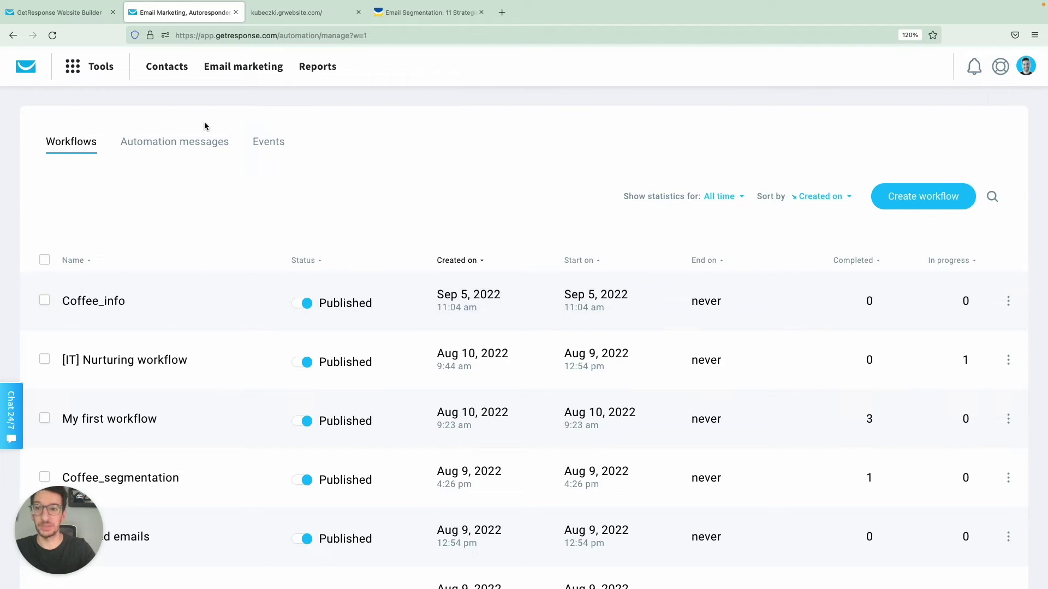
# Step: Close the website builder tab and open advanced contact search
pyautogui.click(167, 66)
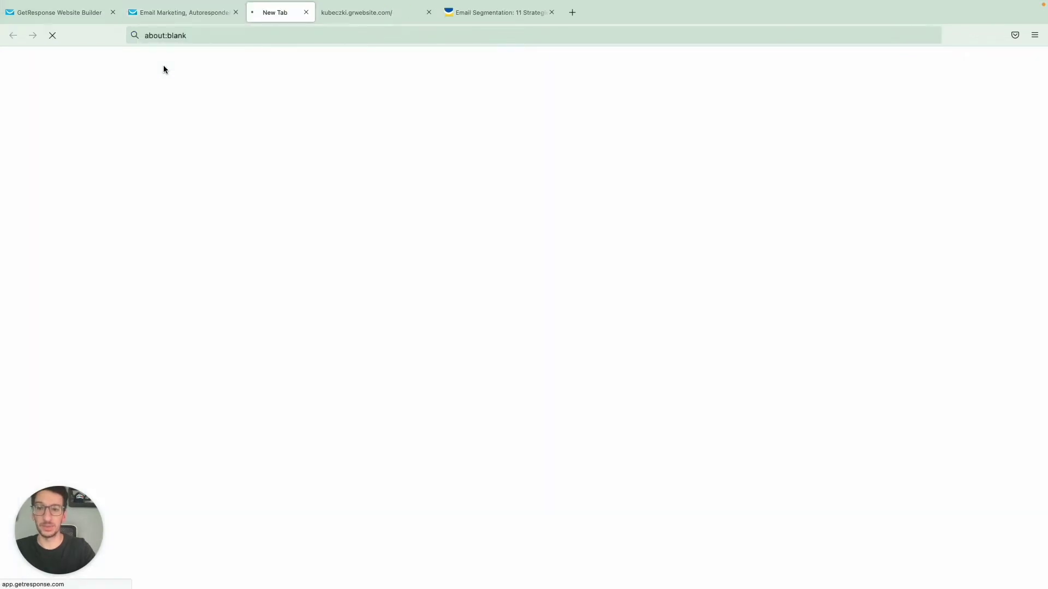
pyautogui.click(112, 12)
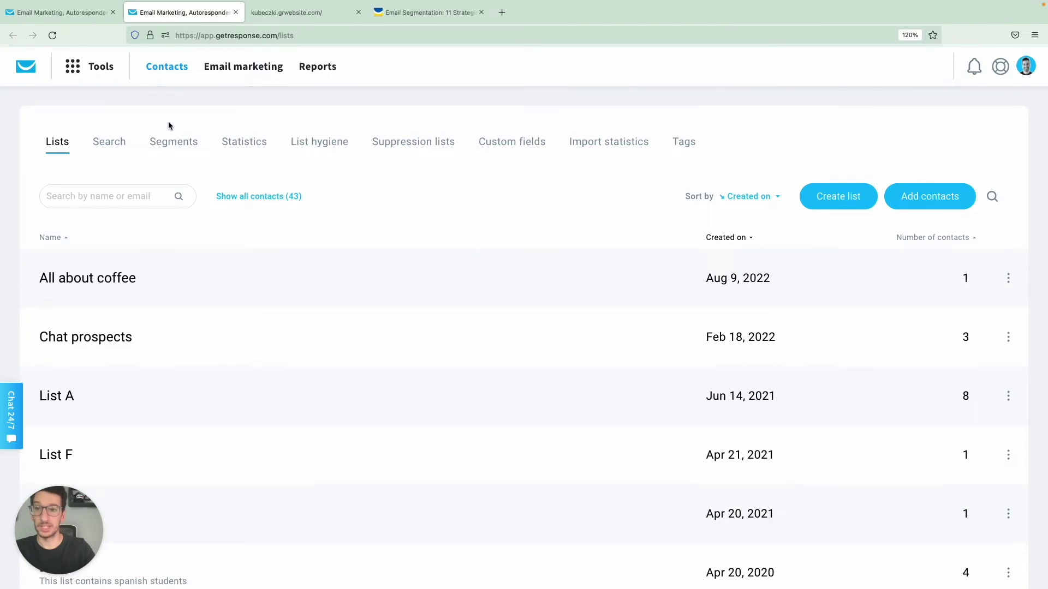
pyautogui.click(114, 142)
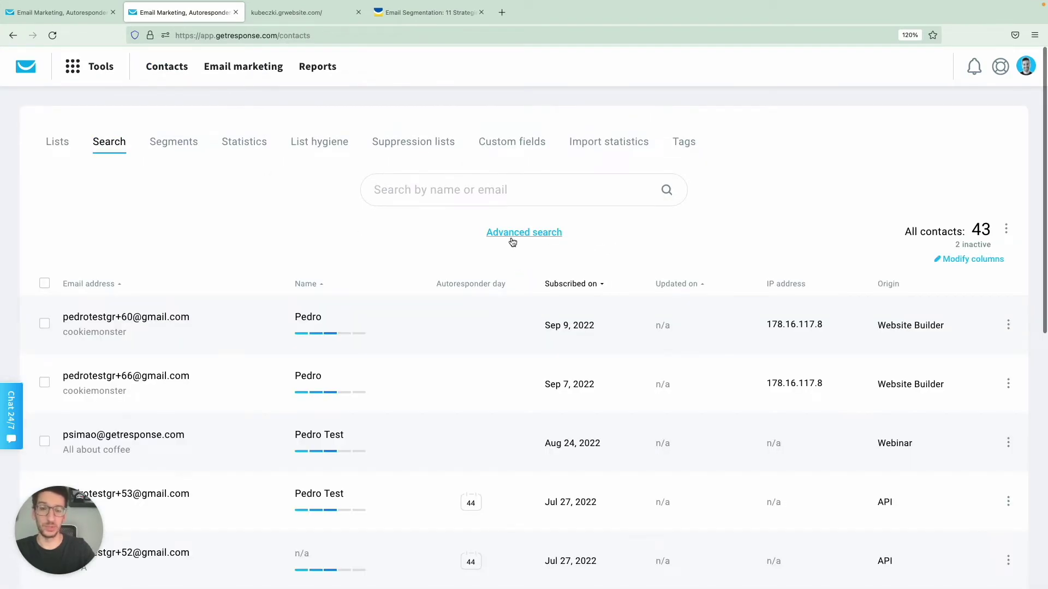
pyautogui.click(512, 239)
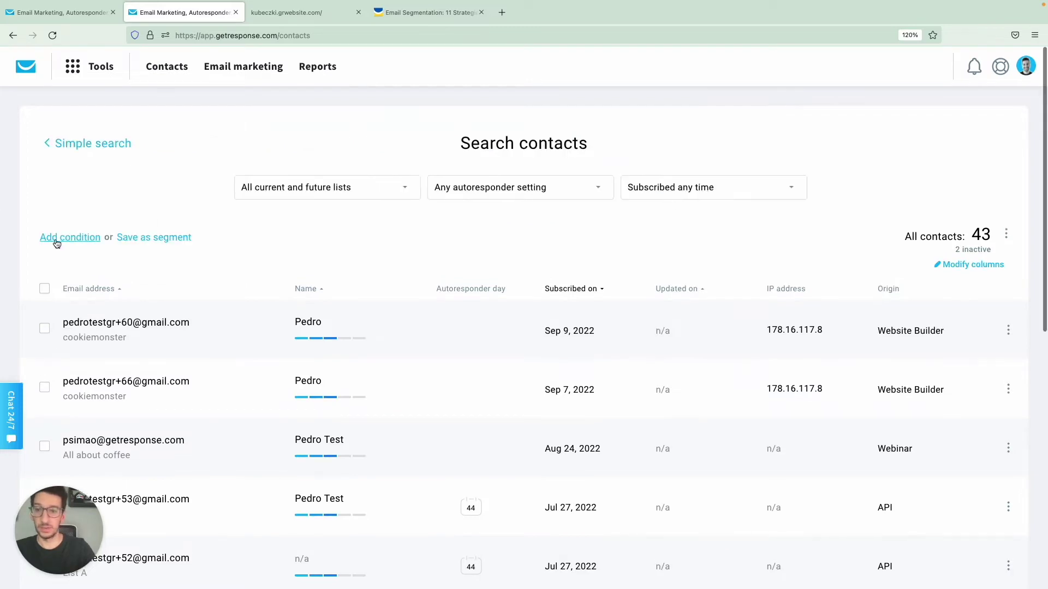
# Step: Search contacts with the condition: custom field fav_drink is exactly Coffee
pyautogui.click(55, 238)
pyautogui.click(93, 278)
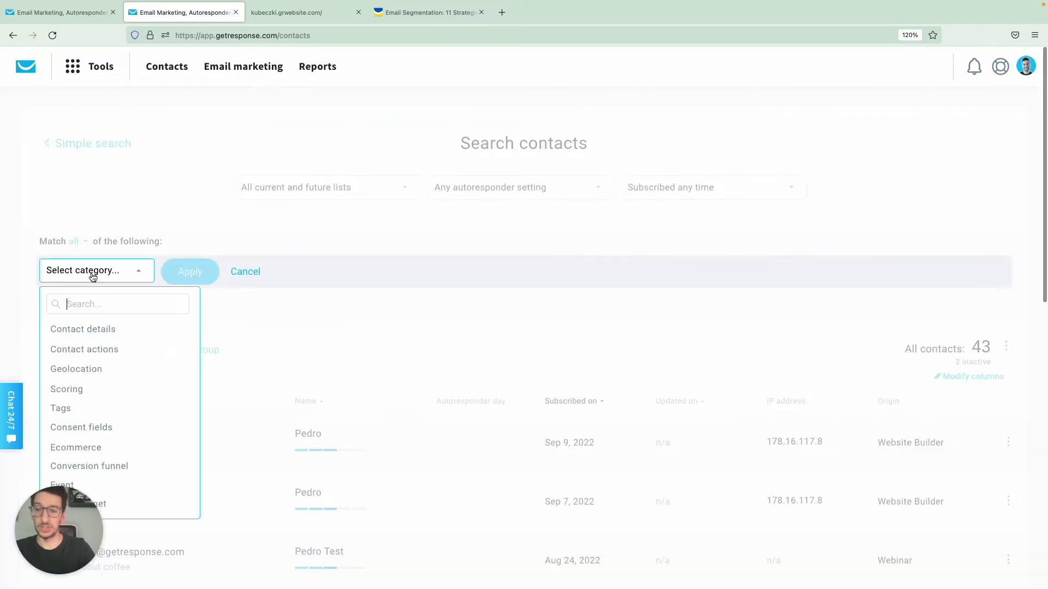
pyautogui.click(124, 334)
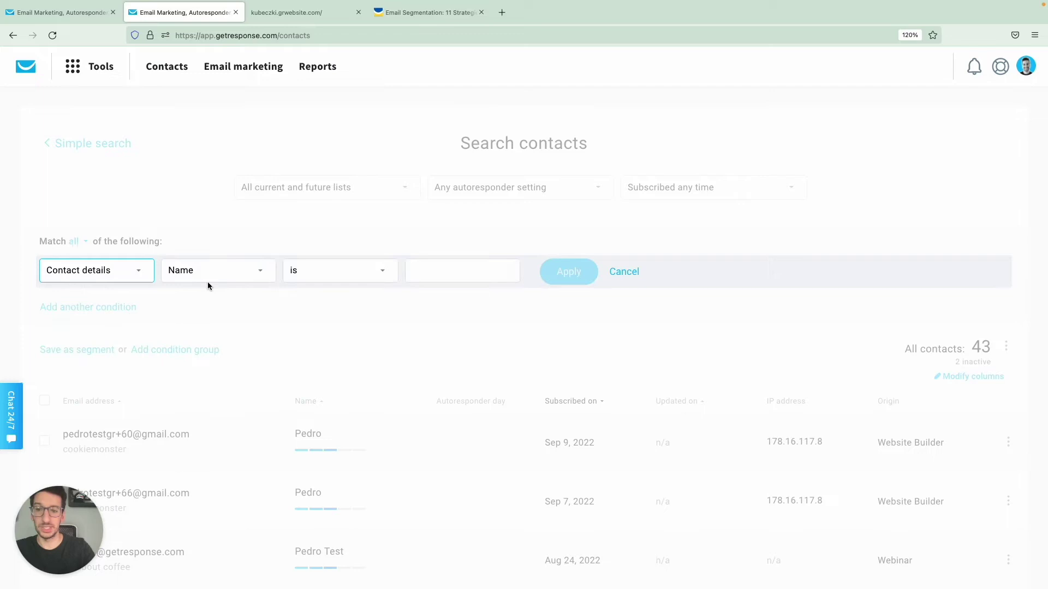
pyautogui.click(215, 270)
pyautogui.click(221, 344)
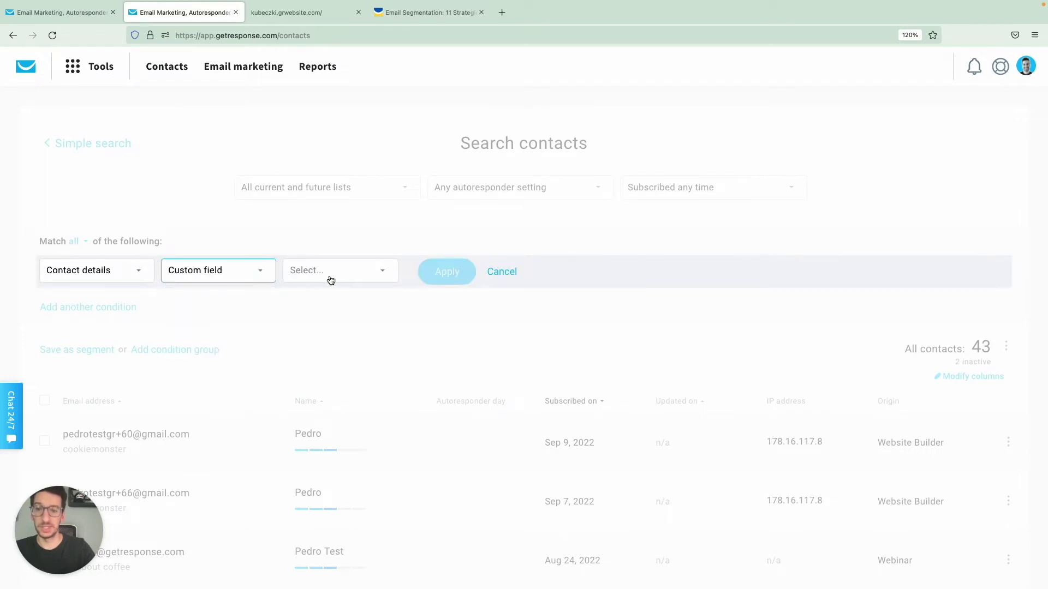
pyautogui.click(330, 277)
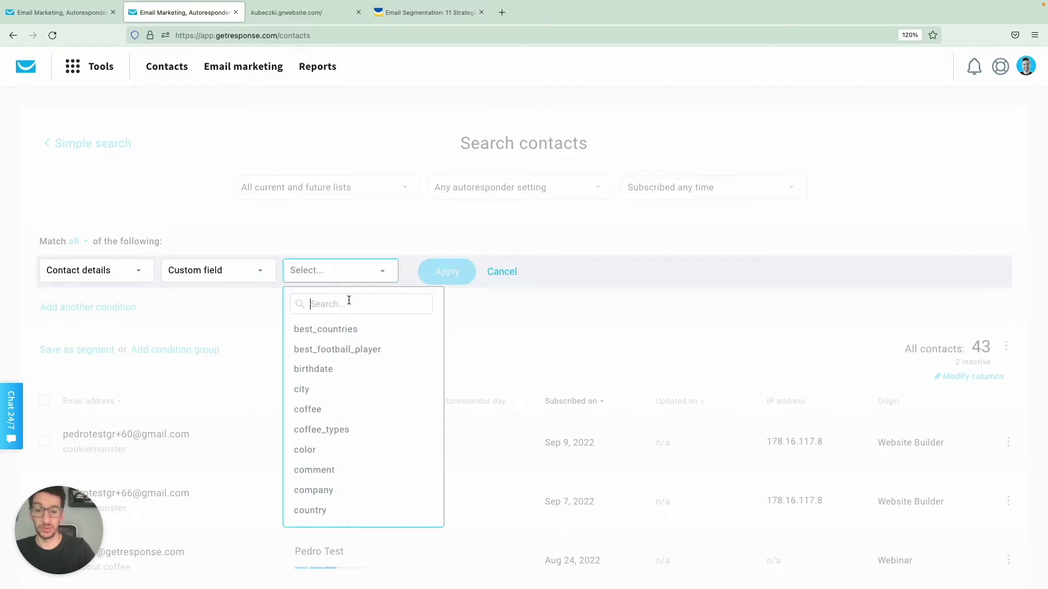
pyautogui.scroll(-3, 350, 364)
pyautogui.scroll(-3, 350, 365)
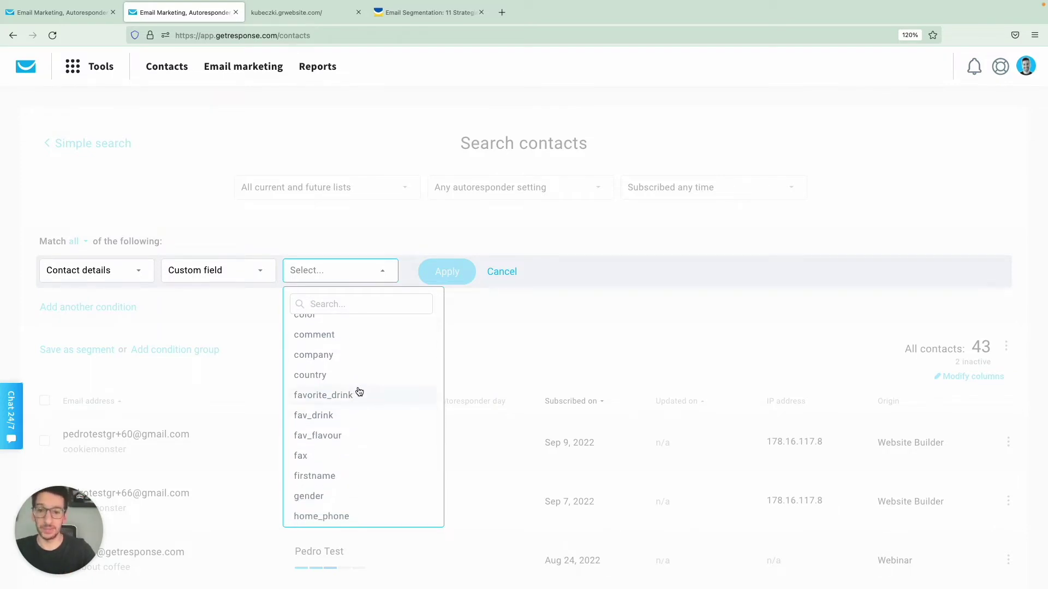
pyautogui.click(333, 421)
pyautogui.click(441, 281)
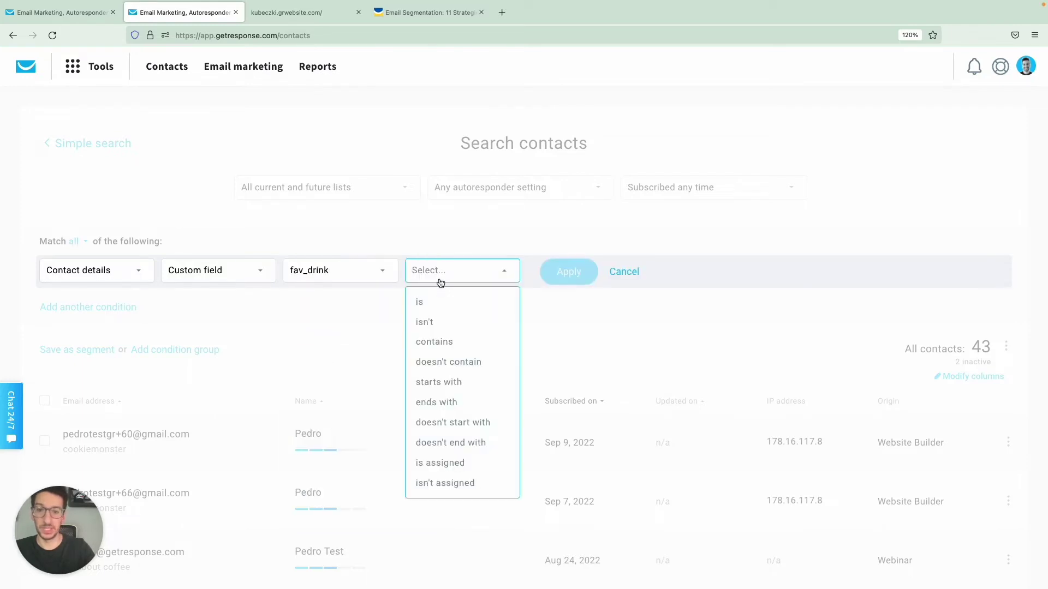
pyautogui.click(456, 299)
pyautogui.click(562, 271)
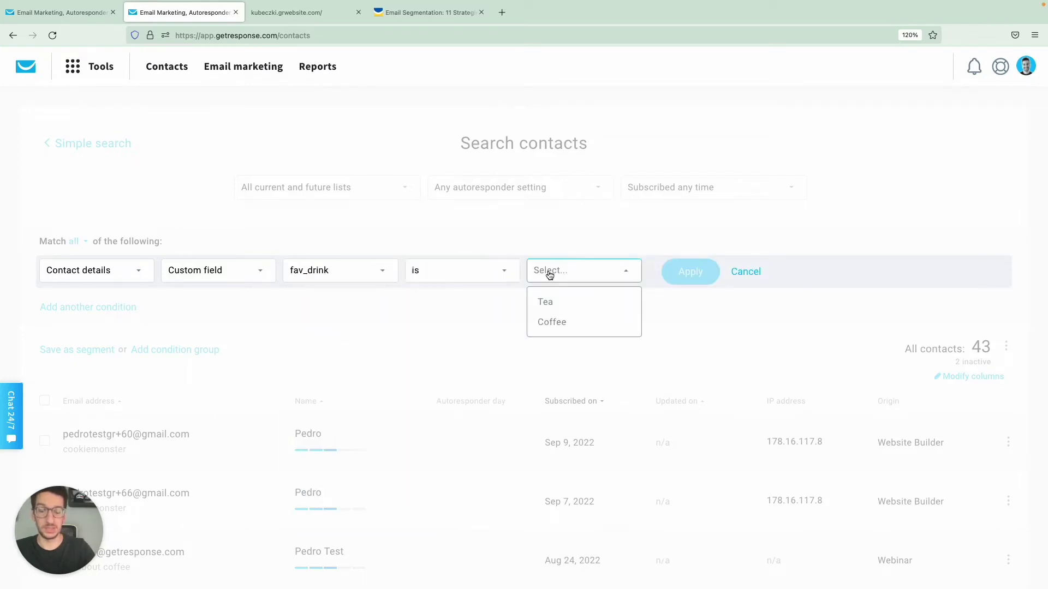
pyautogui.click(573, 323)
pyautogui.click(676, 282)
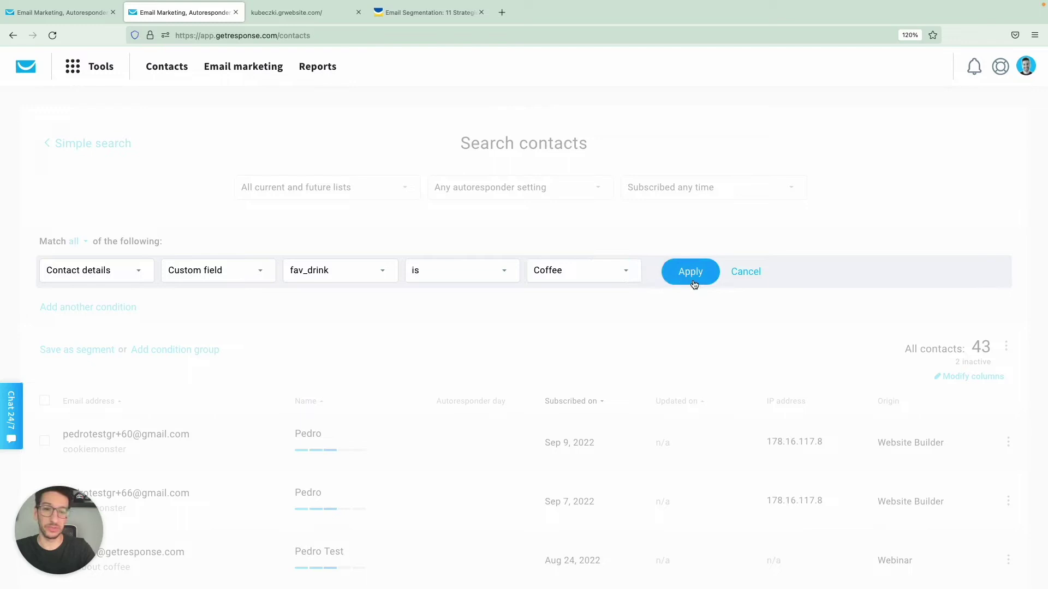
# Step: Save the 2 matching contacts as the coffee_lovers segment
pyautogui.scroll(-2, 486, 417)
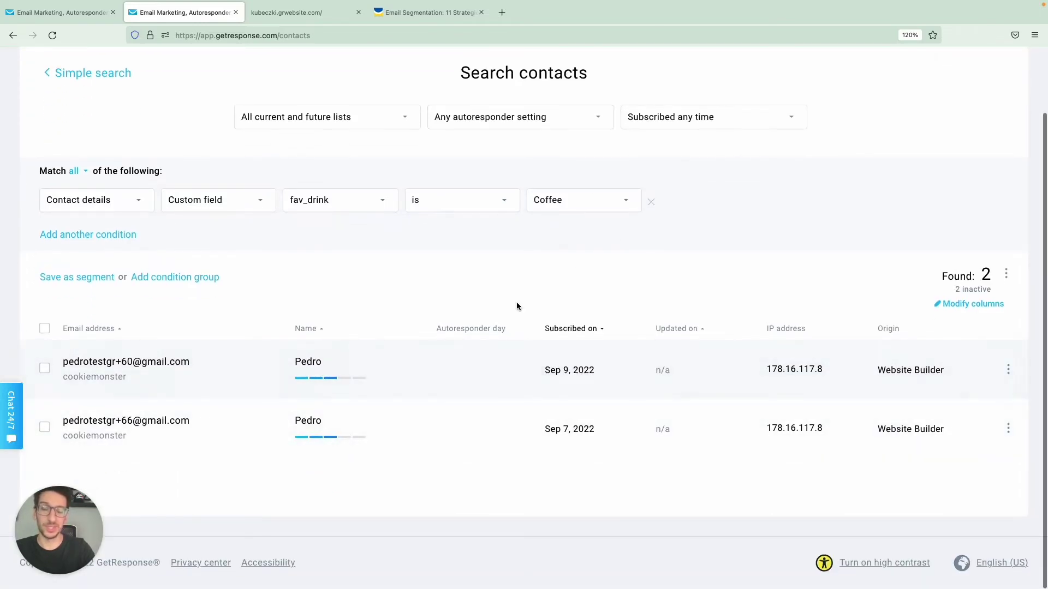
pyautogui.click(77, 277)
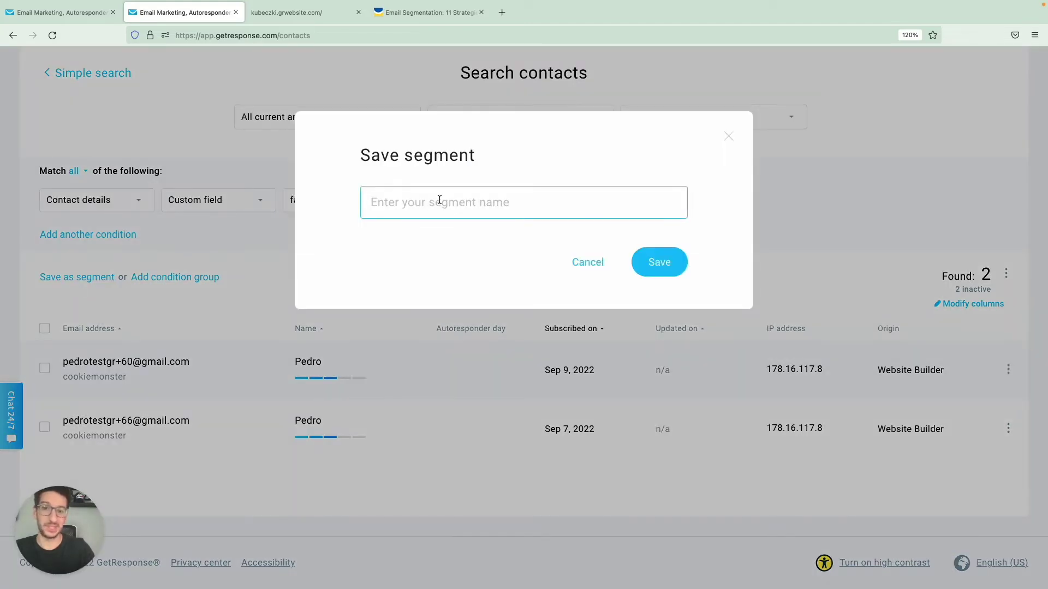
pyautogui.write('coffee')
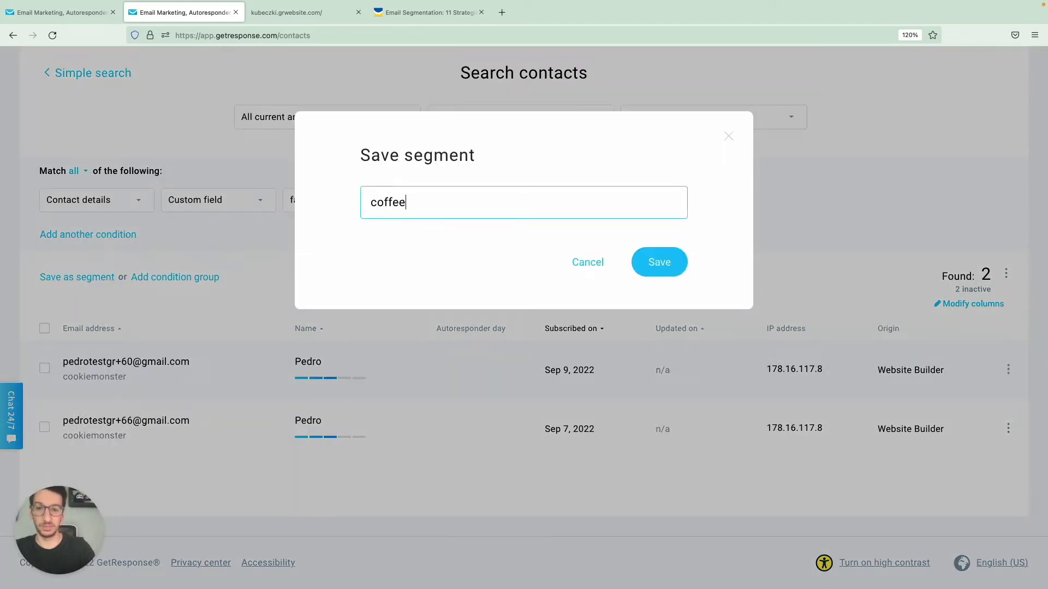
pyautogui.write('_lovers')
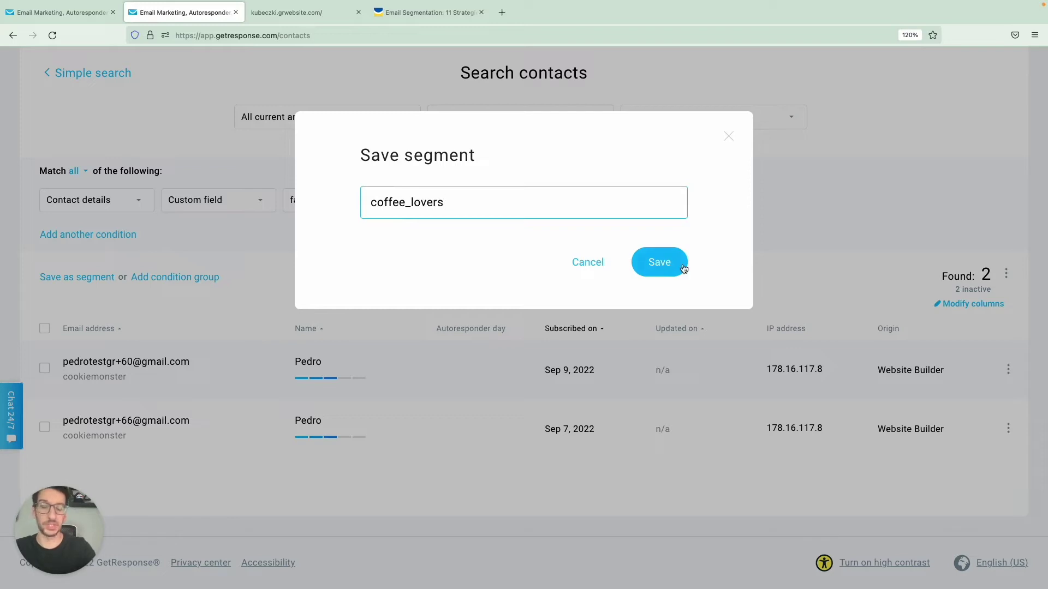
pyautogui.click(652, 274)
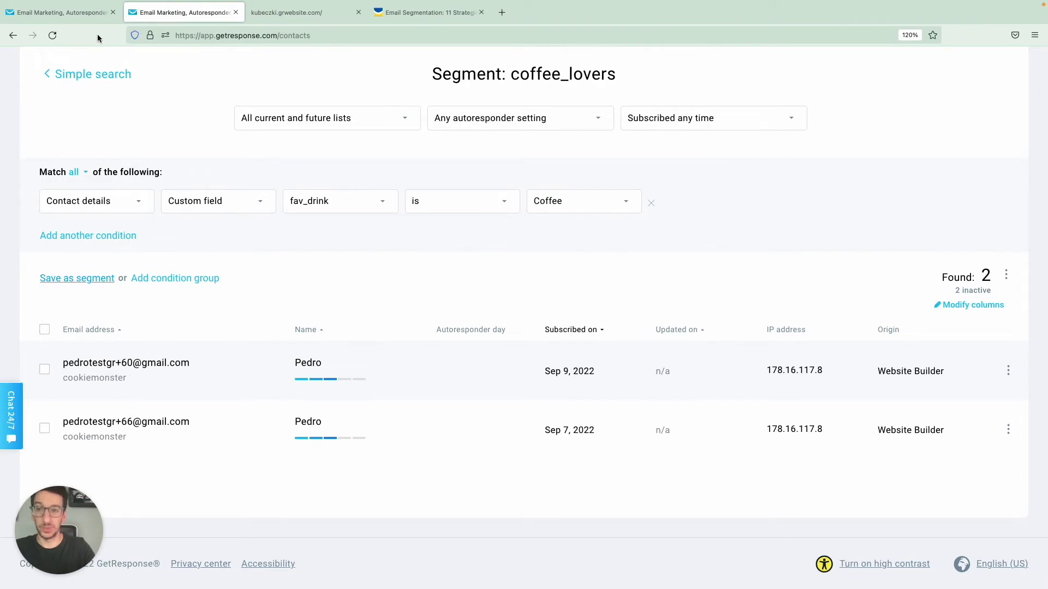
# Step: Open Tools > Automation and inspect Coffee_info's first link-click condition and coffee_types assignment in a new tab
pyautogui.scroll(3, 94, 52)
pyautogui.click(88, 77)
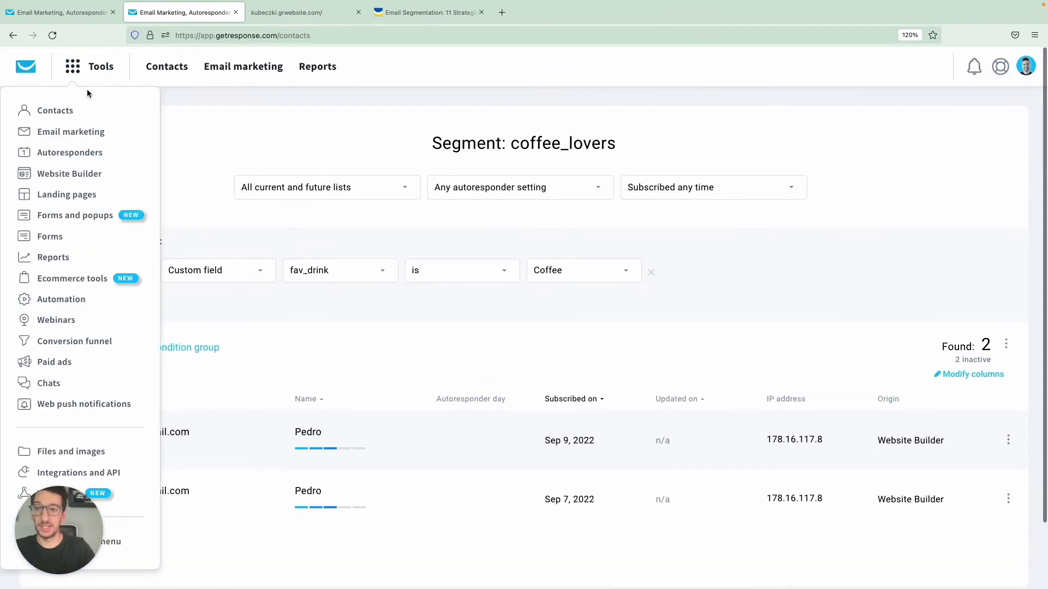
pyautogui.click(66, 299)
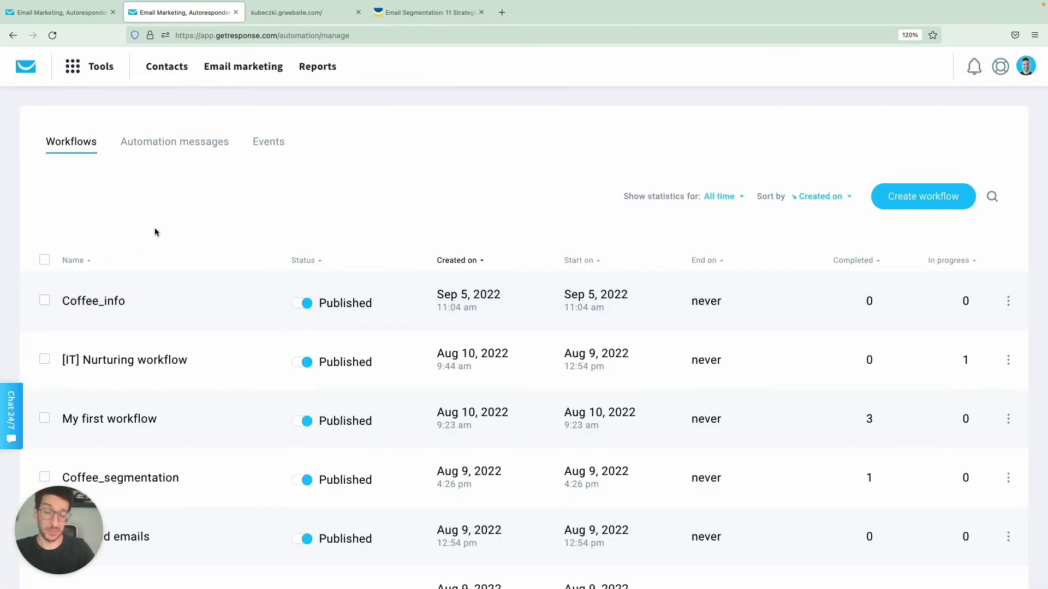
pyautogui.keyDown('super'); pyautogui.click(115, 302); pyautogui.keyUp('super')
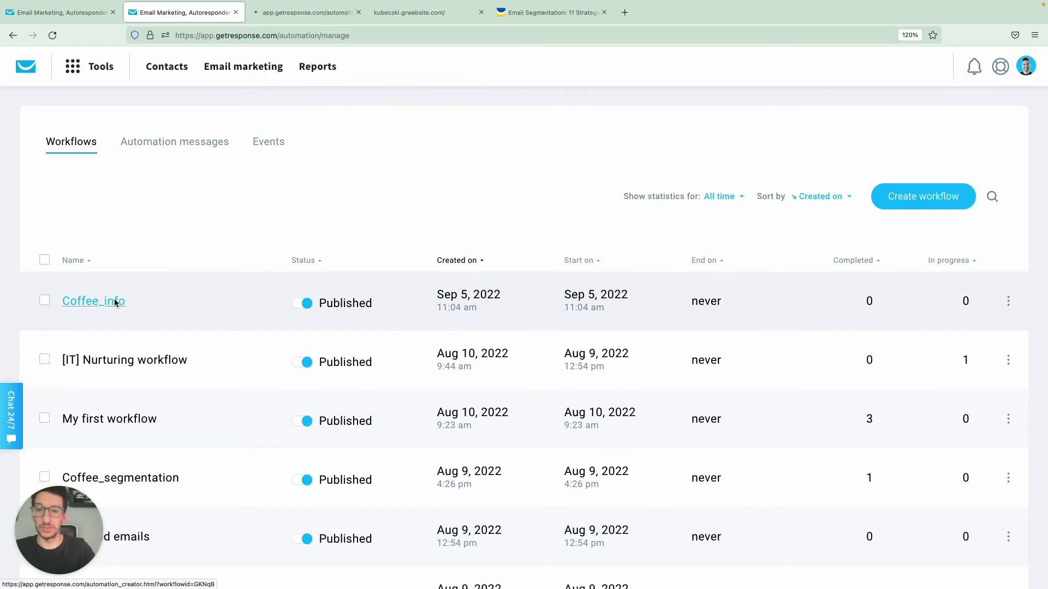
pyautogui.click(290, 14)
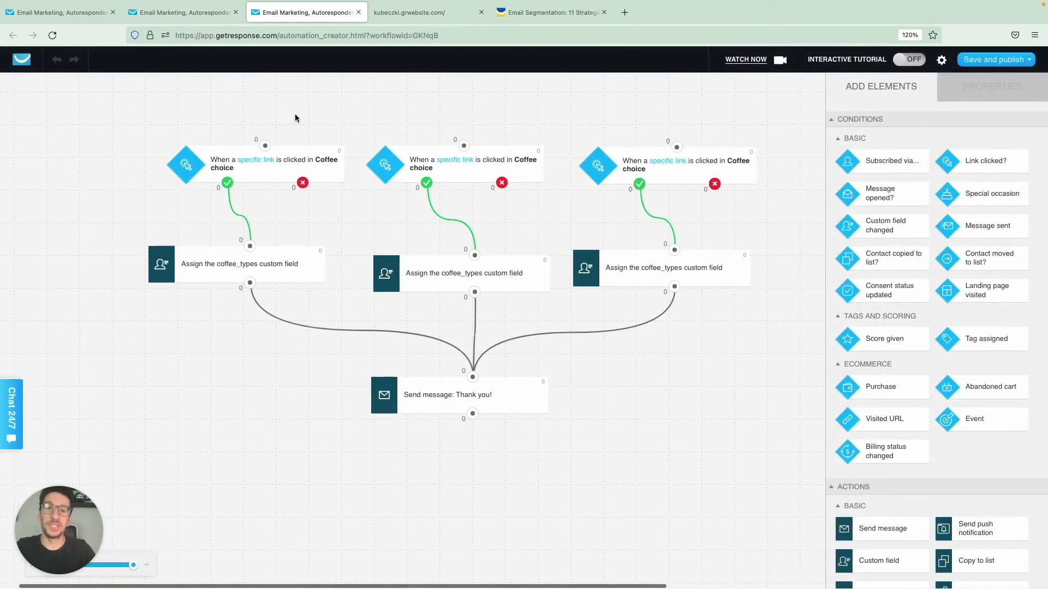
pyautogui.click(269, 178)
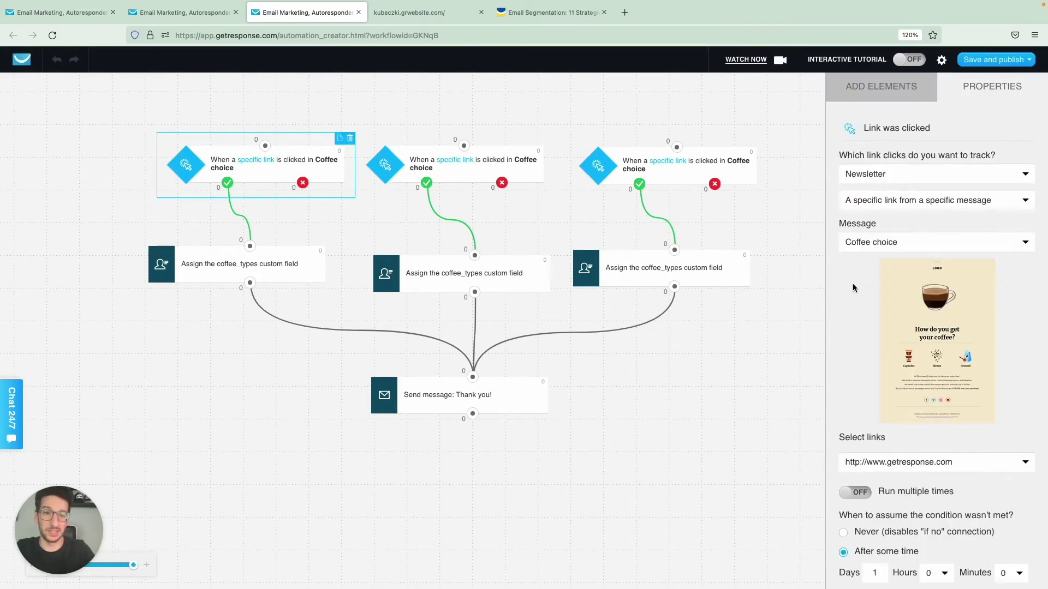
pyautogui.click(275, 276)
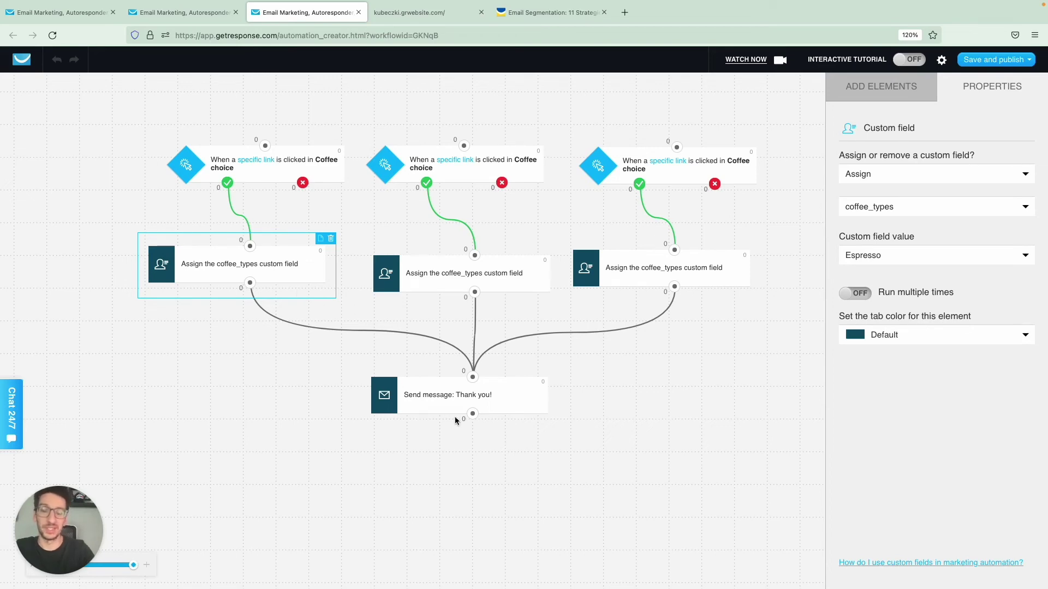
# Step: Create a new workflow from scratch with an 'Updates a custom field' trigger
pyautogui.click(212, 16)
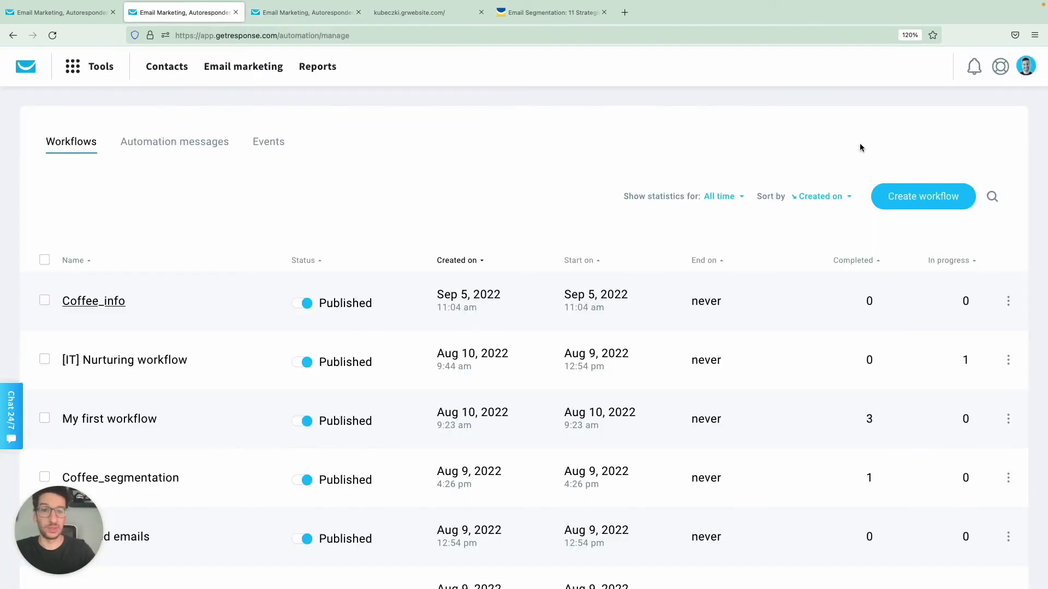
pyautogui.click(908, 201)
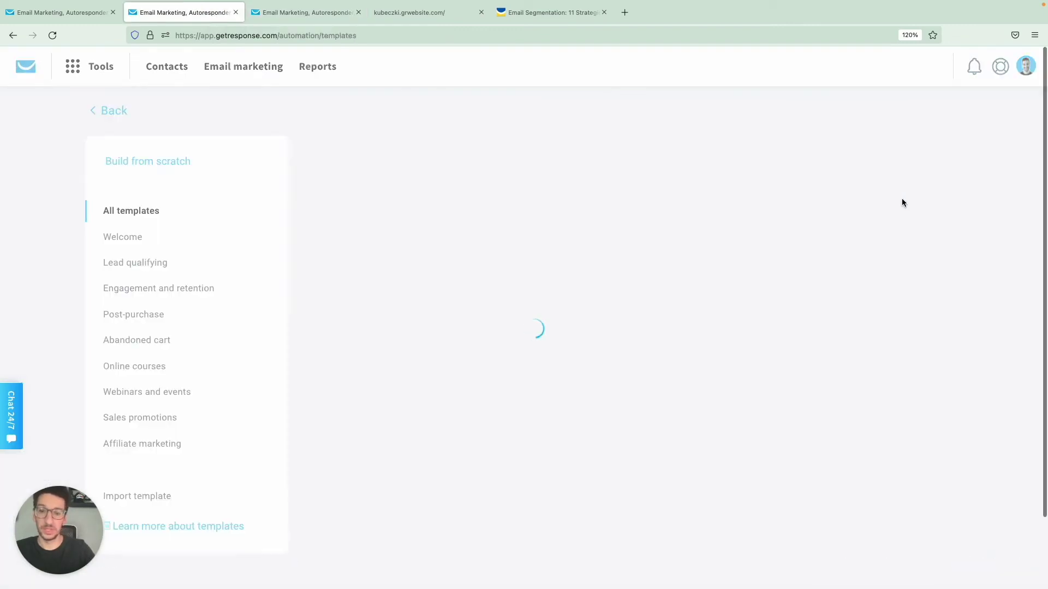
pyautogui.click(410, 382)
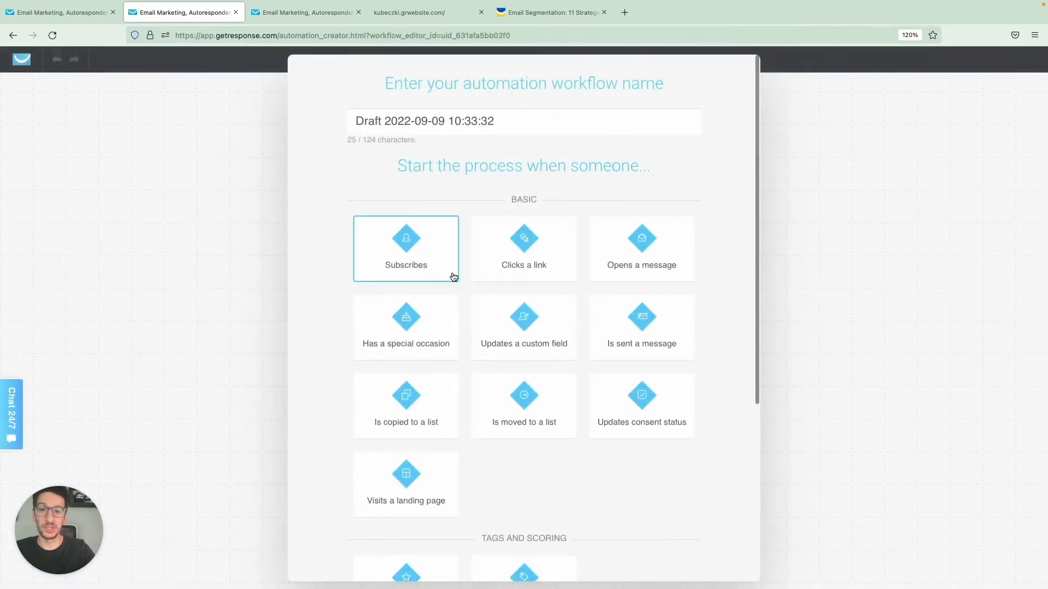
pyautogui.scroll(-1, 529, 298)
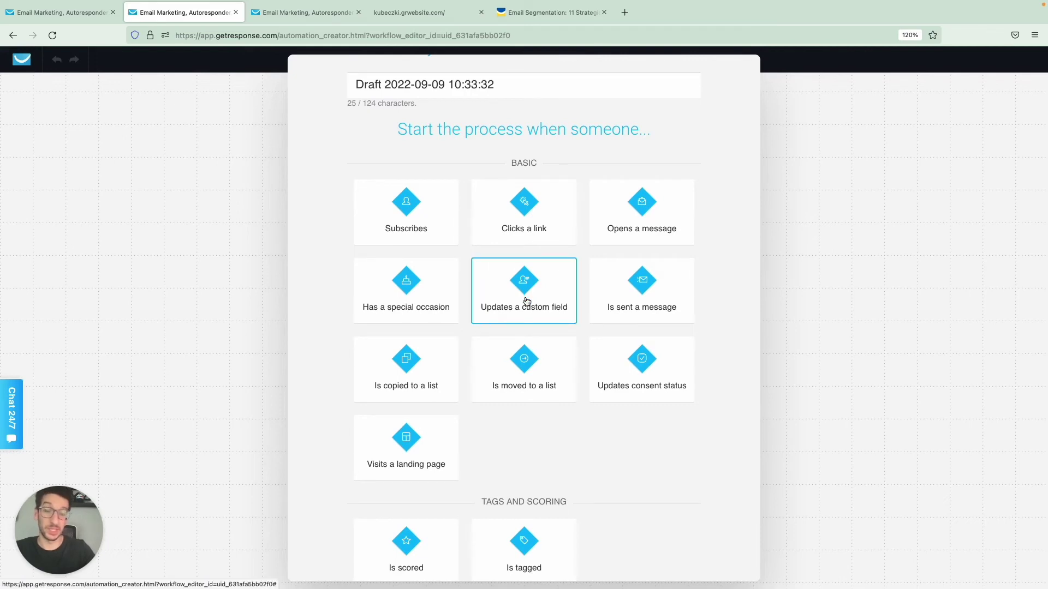
pyautogui.click(526, 301)
pyautogui.moveTo(443, 126); pyautogui.dragTo(384, 125)
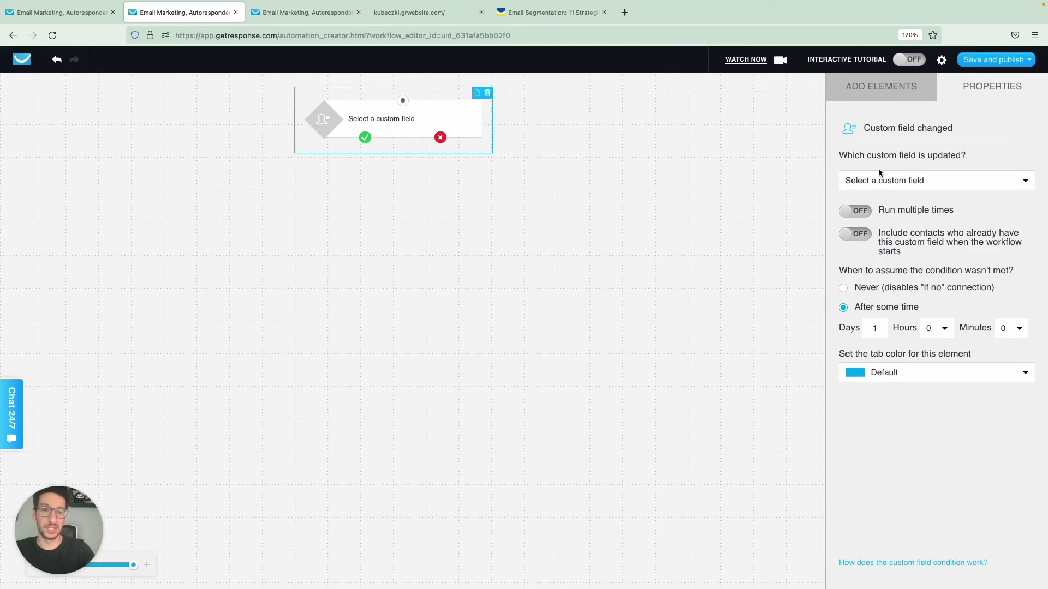
# Step: Set the trigger to fire when the coffee field's specific value equals Capsule
pyautogui.click(881, 181)
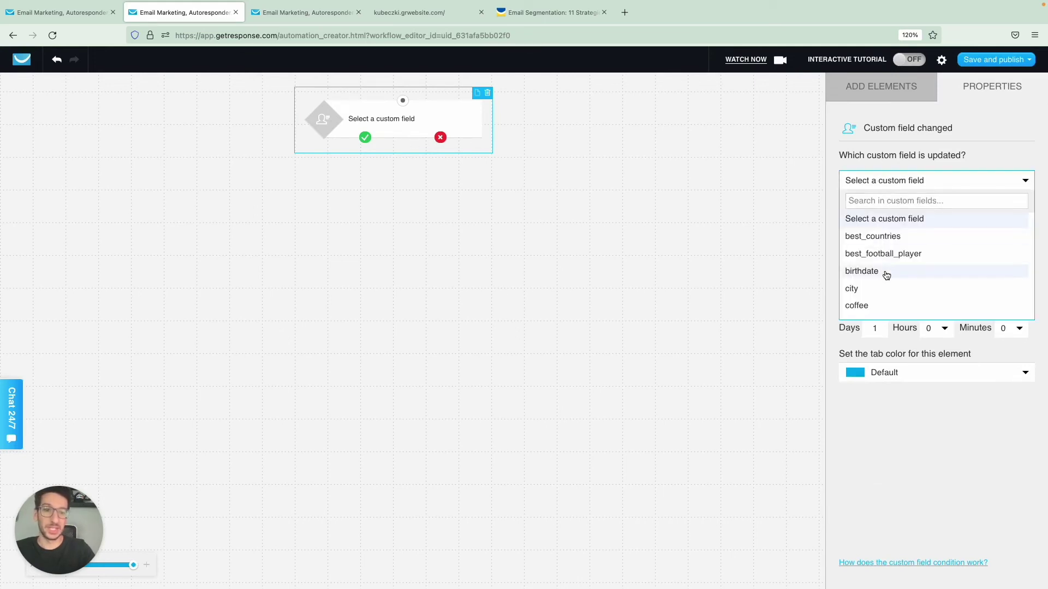
pyautogui.scroll(-1, 886, 275)
pyautogui.click(871, 289)
pyautogui.click(891, 215)
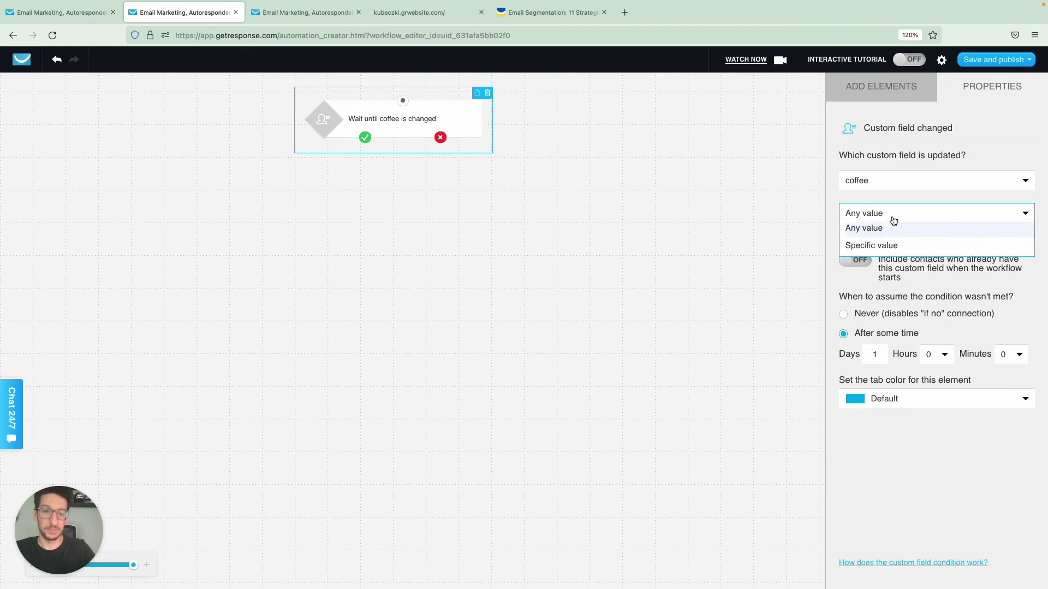
pyautogui.click(884, 245)
pyautogui.click(883, 240)
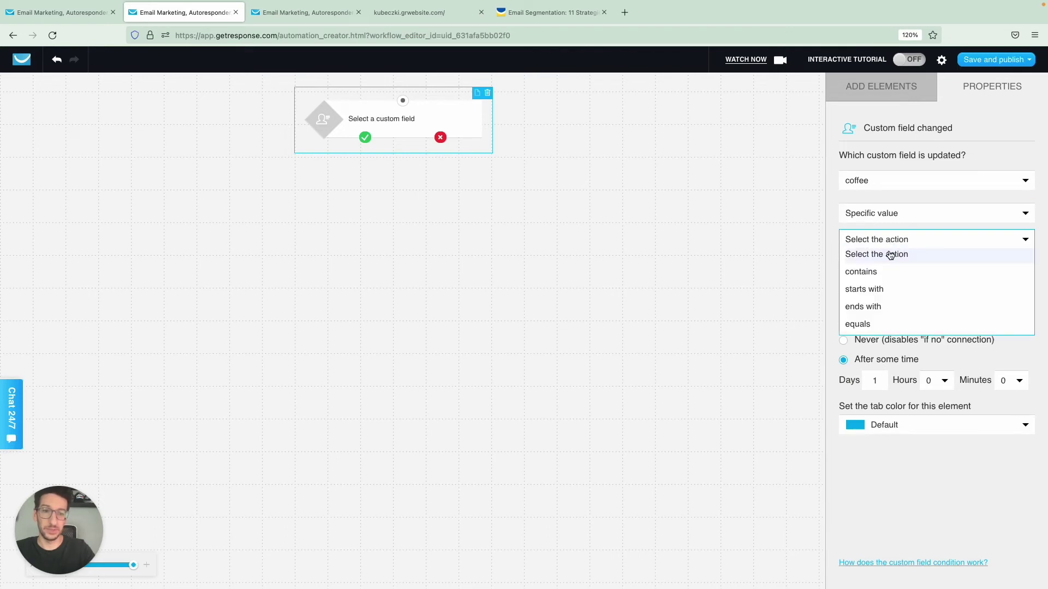
pyautogui.click(873, 323)
pyautogui.click(883, 272)
pyautogui.click(880, 298)
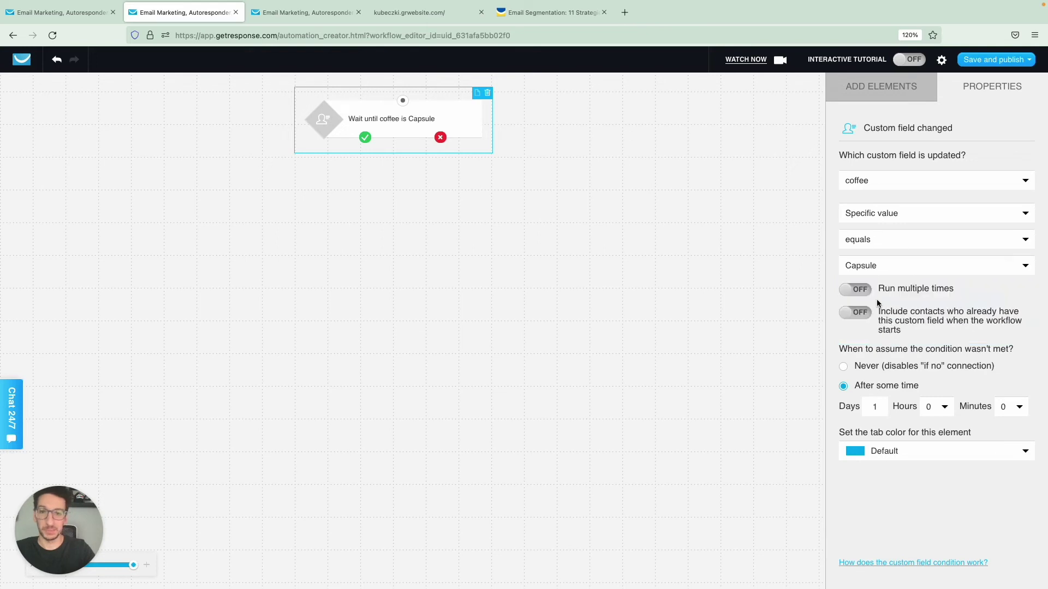
pyautogui.click(849, 102)
pyautogui.scroll(-4, 873, 327)
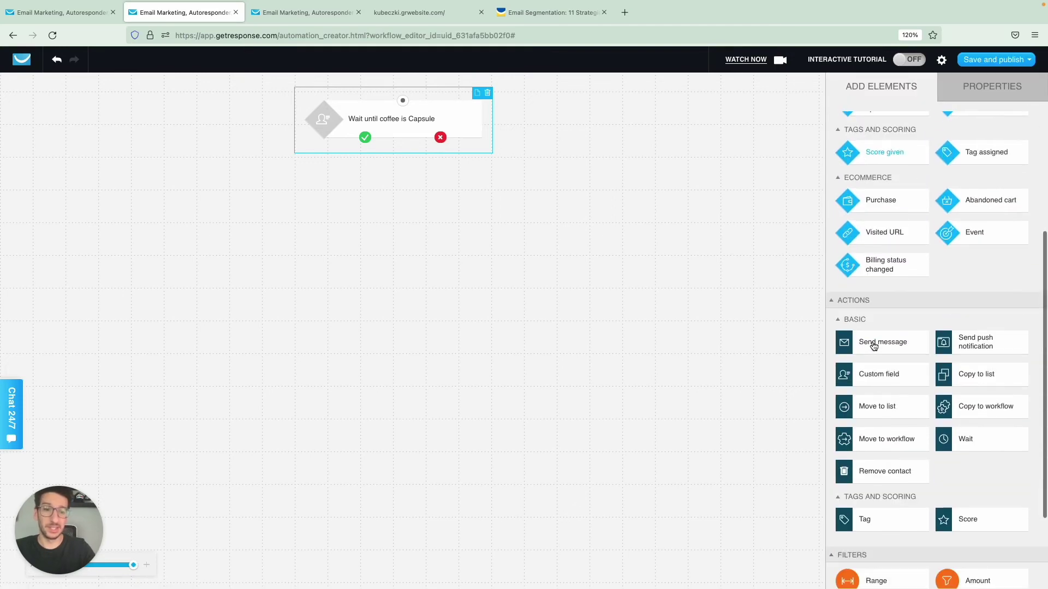
# Step: Add a Wait step on the trigger's yes branch and set it to 5 days
pyautogui.moveTo(962, 439); pyautogui.dragTo(366, 192)
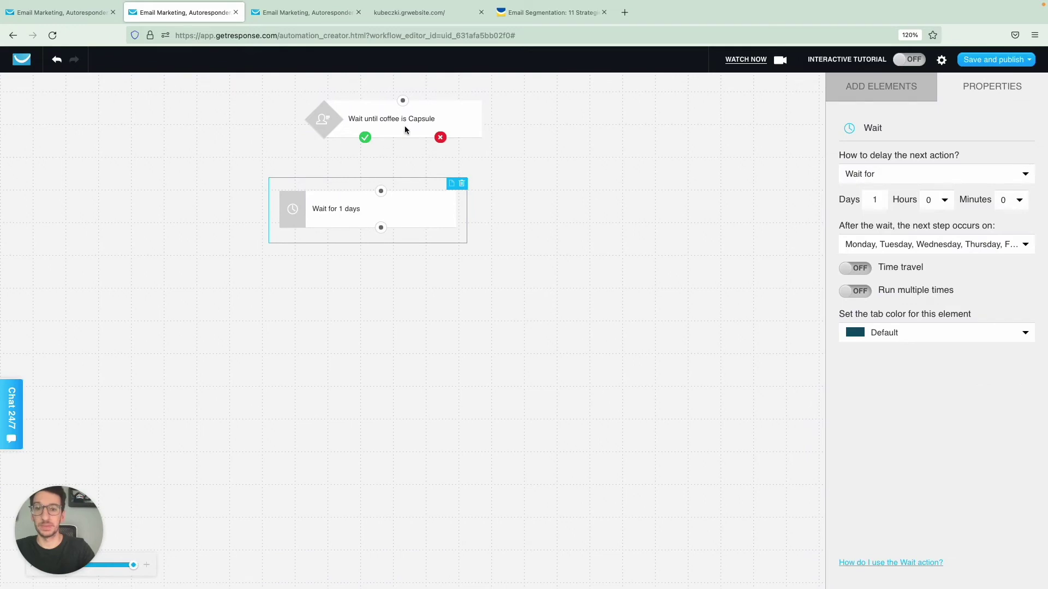
pyautogui.moveTo(406, 129); pyautogui.dragTo(382, 192)
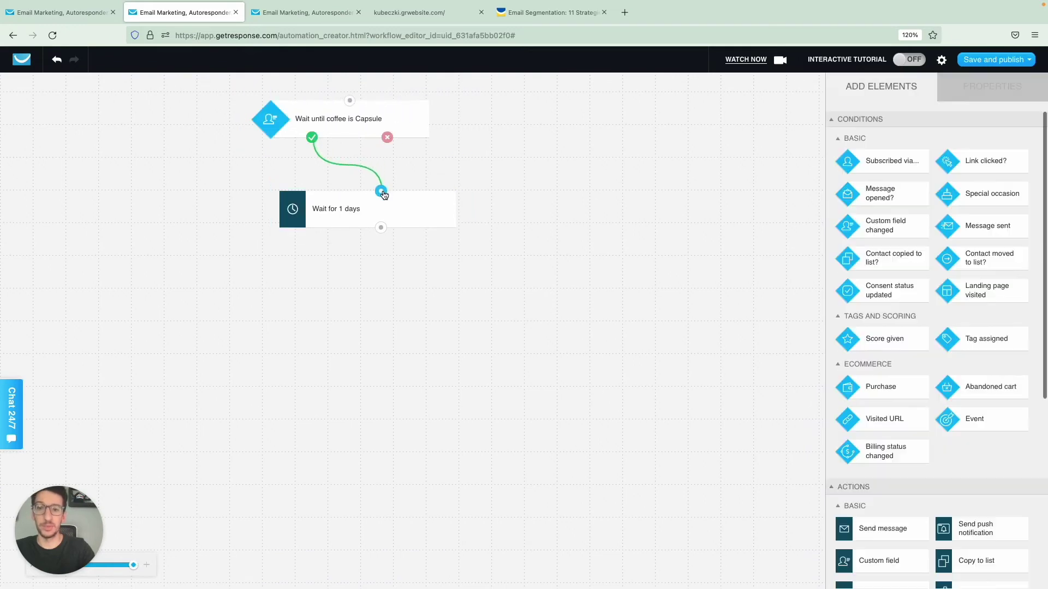
pyautogui.click(411, 218)
pyautogui.moveTo(879, 201); pyautogui.dragTo(859, 200)
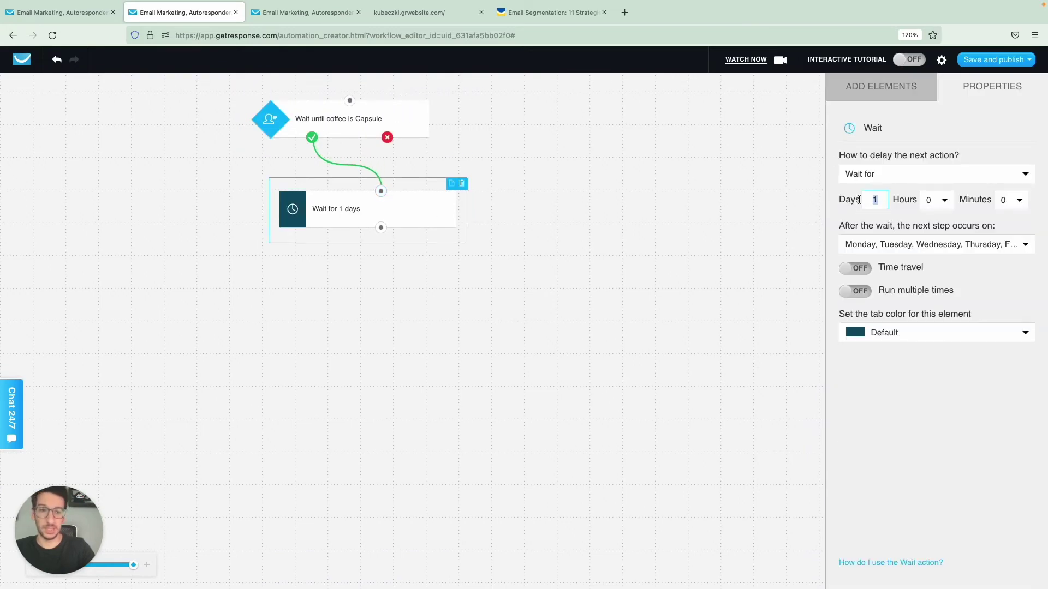
pyautogui.write('5')
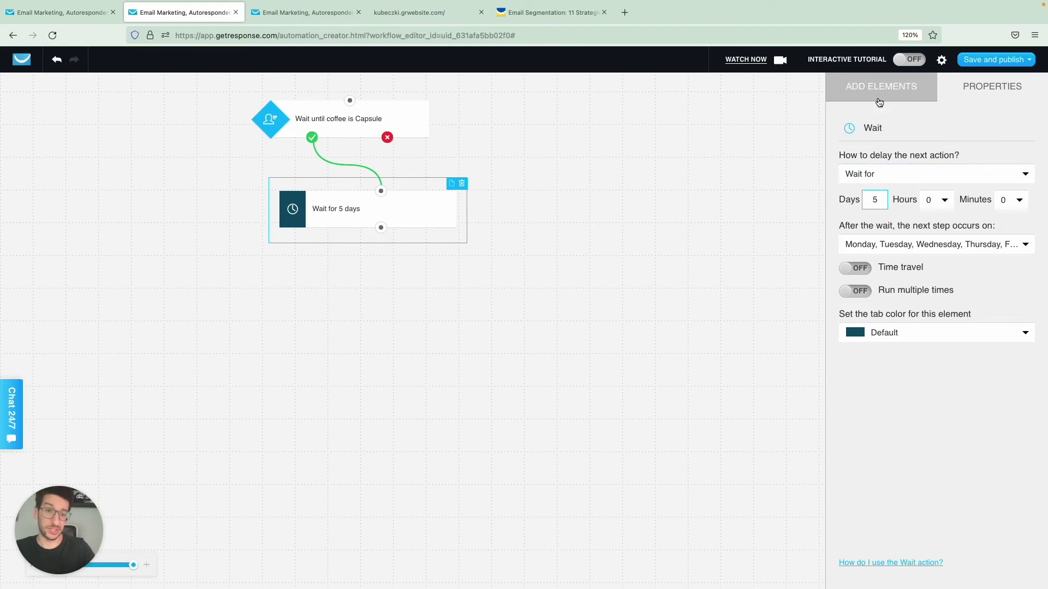
# Step: Add a Send message step linked after the 5-day wait
pyautogui.click(882, 90)
pyautogui.scroll(-2, 876, 327)
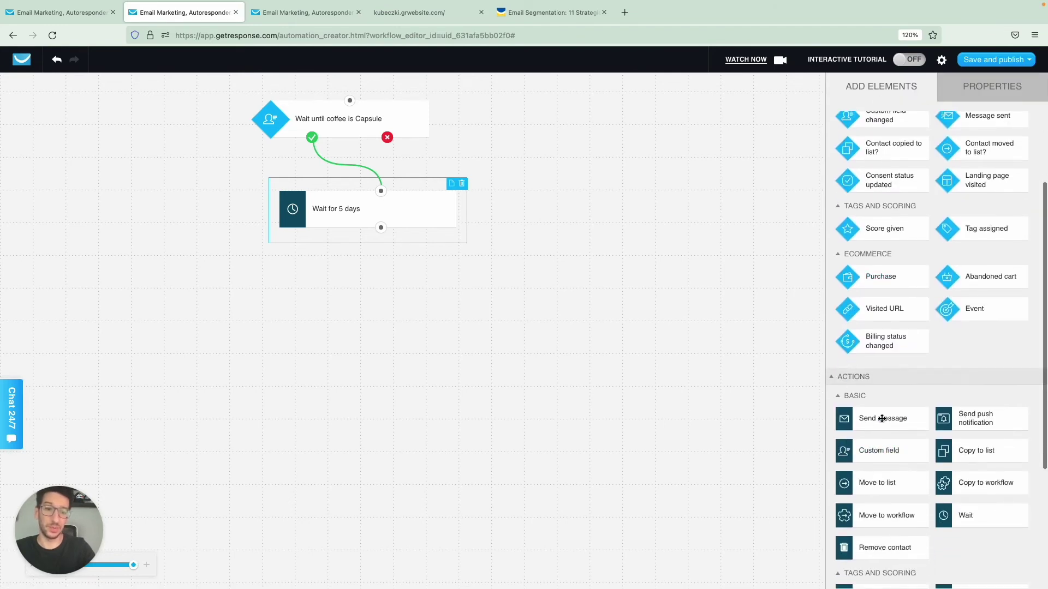
pyautogui.moveTo(882, 418); pyautogui.dragTo(352, 278)
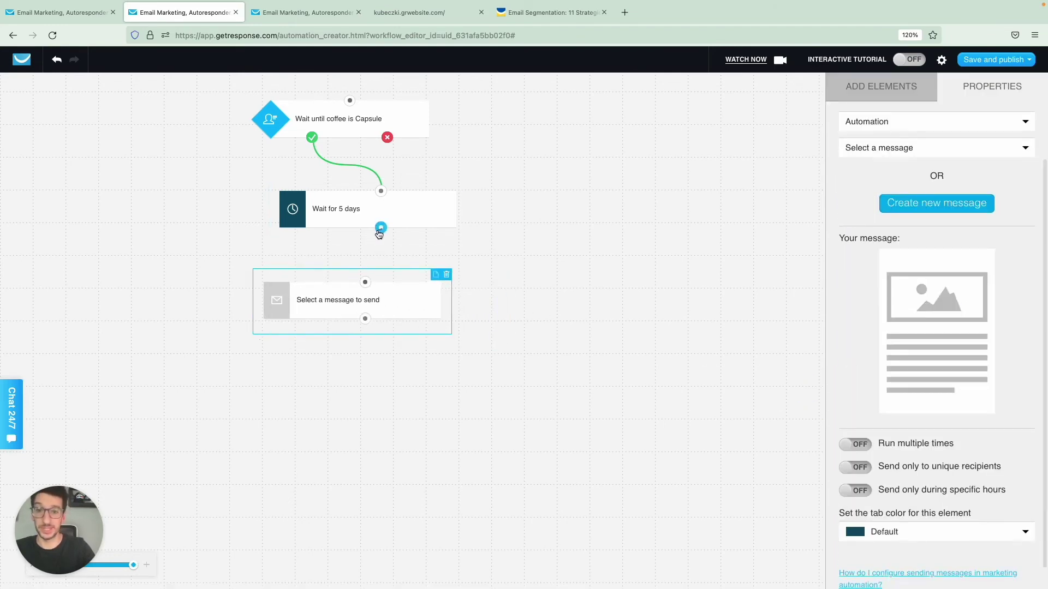
pyautogui.moveTo(381, 228)
pyautogui.mouseDown()
pyautogui.moveTo(364, 285)
pyautogui.moveTo(426, 304)
pyautogui.mouseUp()
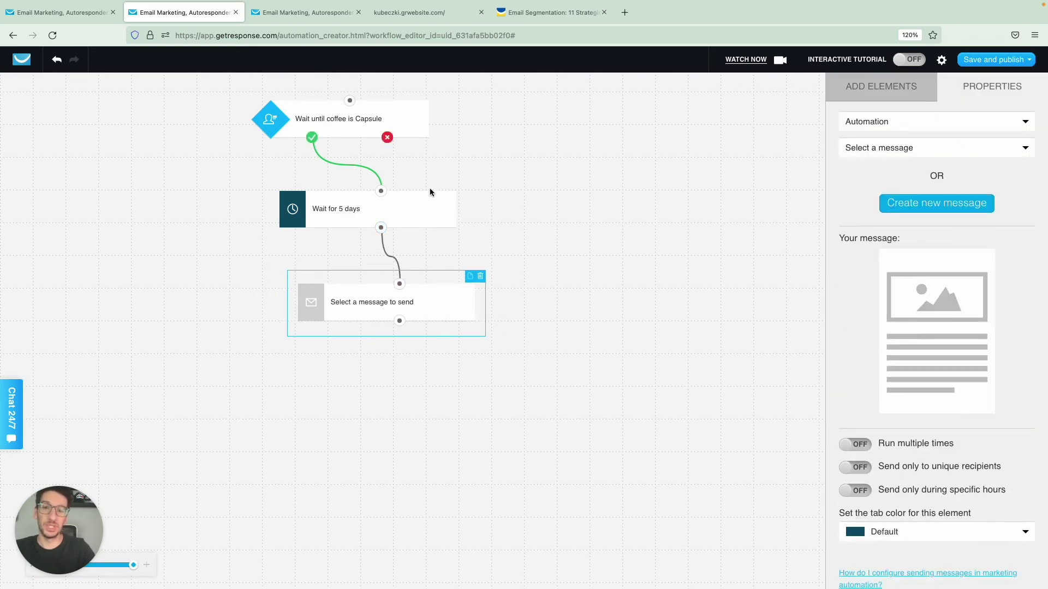
# Step: Duplicate the 5-day wait and connect it after the message step
pyautogui.click(423, 210)
pyautogui.hotkey('ctrl', 'c')
pyautogui.hotkey('ctrl', 'v')
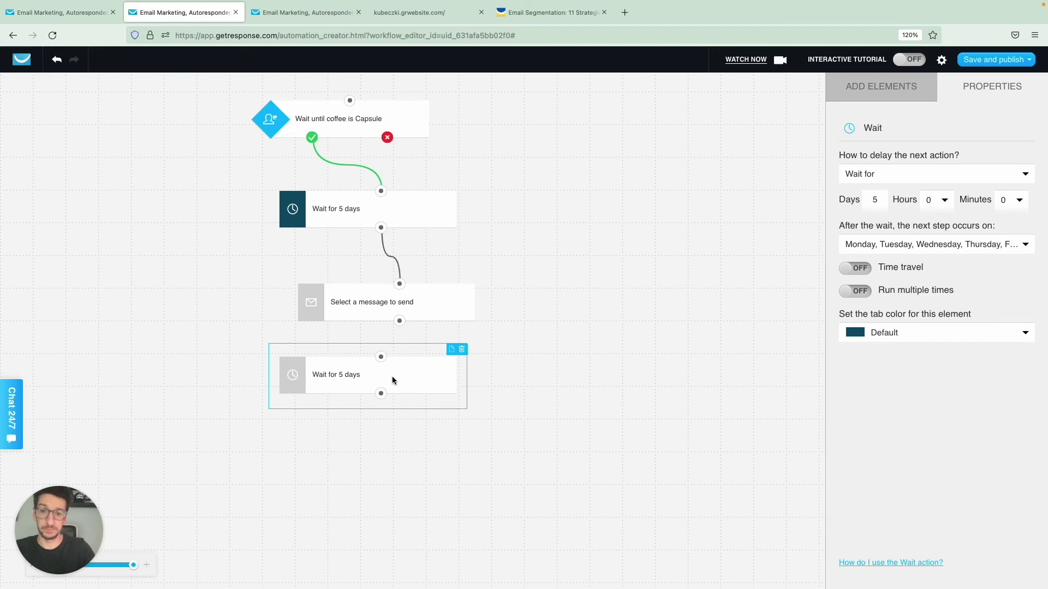
pyautogui.moveTo(380, 356); pyautogui.dragTo(399, 320)
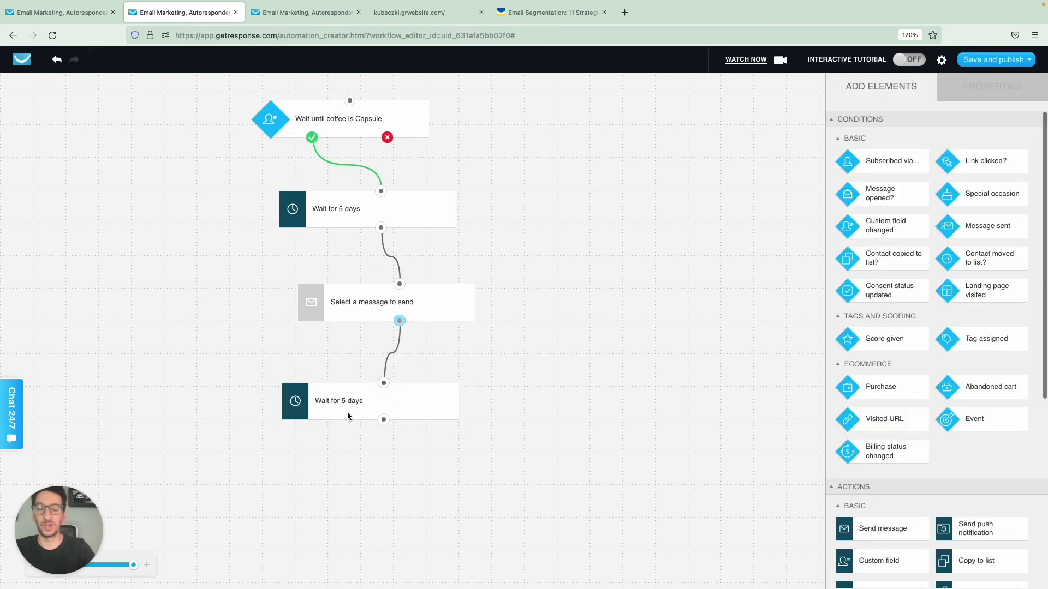
pyautogui.click(356, 407)
pyautogui.click(345, 311)
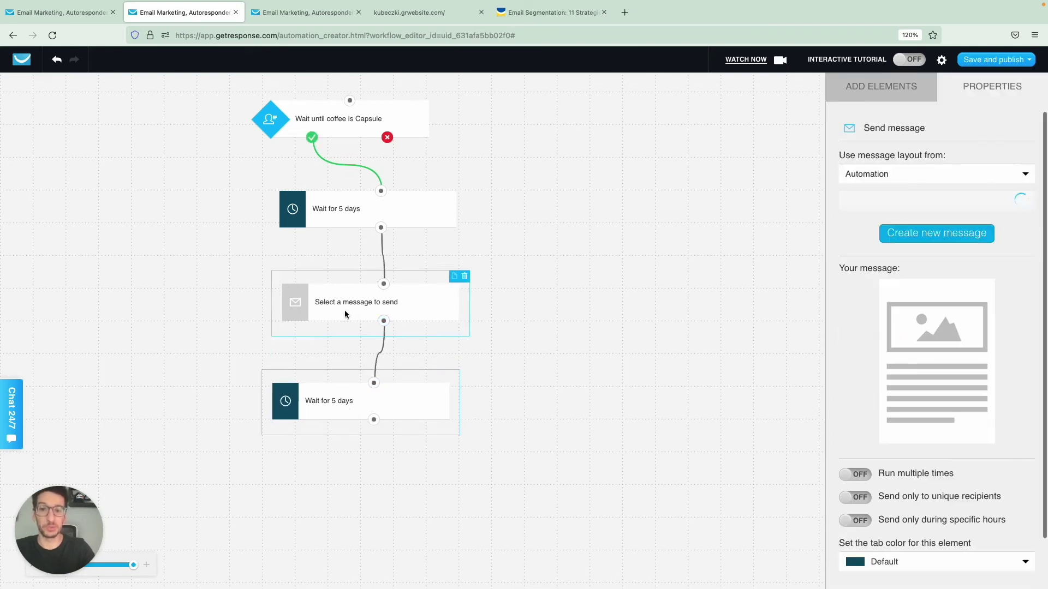
pyautogui.click(337, 401)
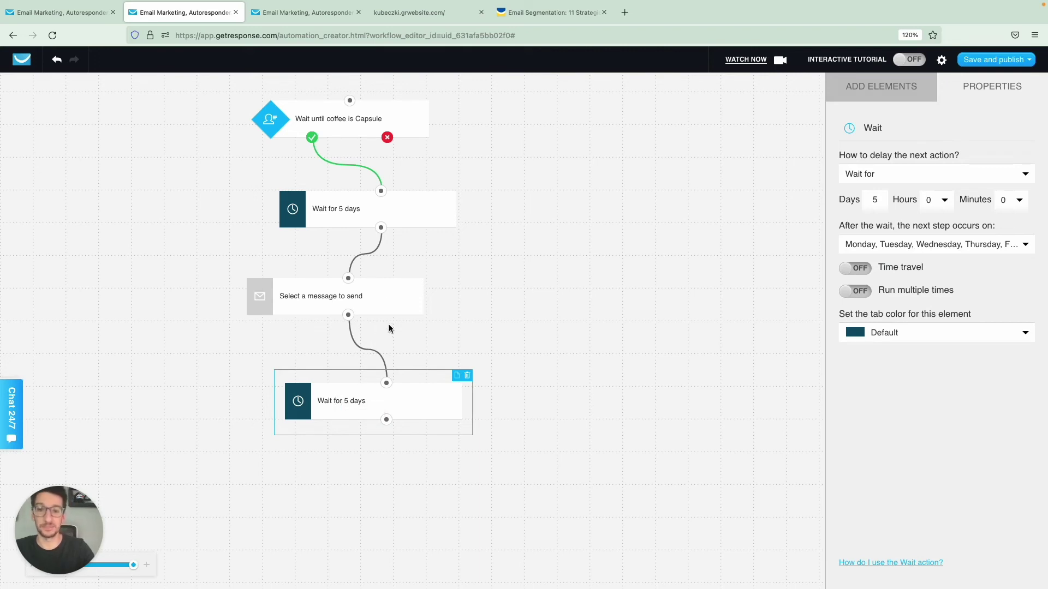
# Step: Add a second Send message step below the second 5-day wait
pyautogui.click(860, 90)
pyautogui.scroll(-4, 873, 263)
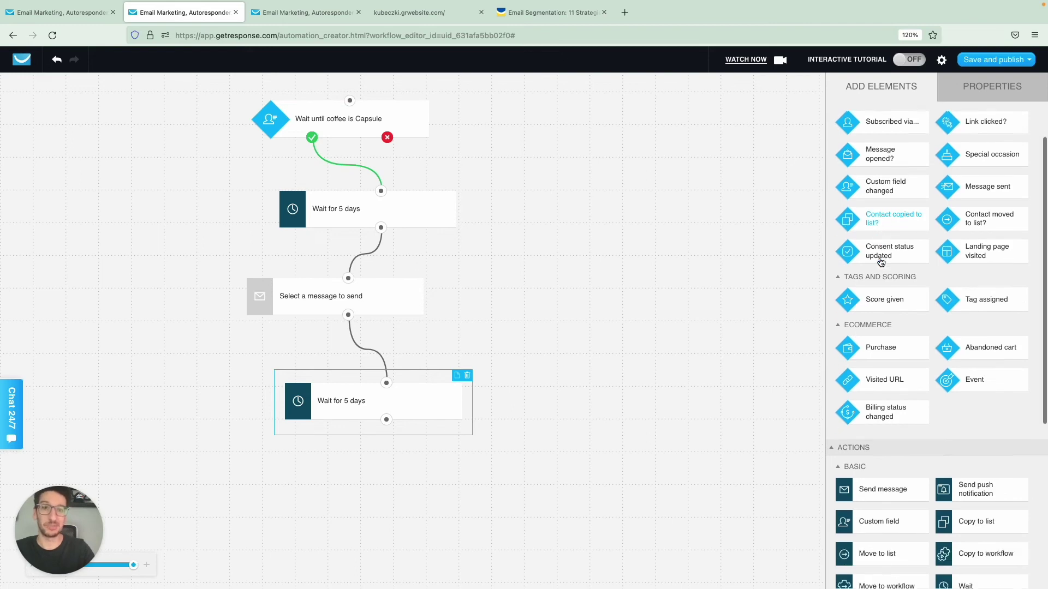
pyautogui.scroll(-2, 880, 263)
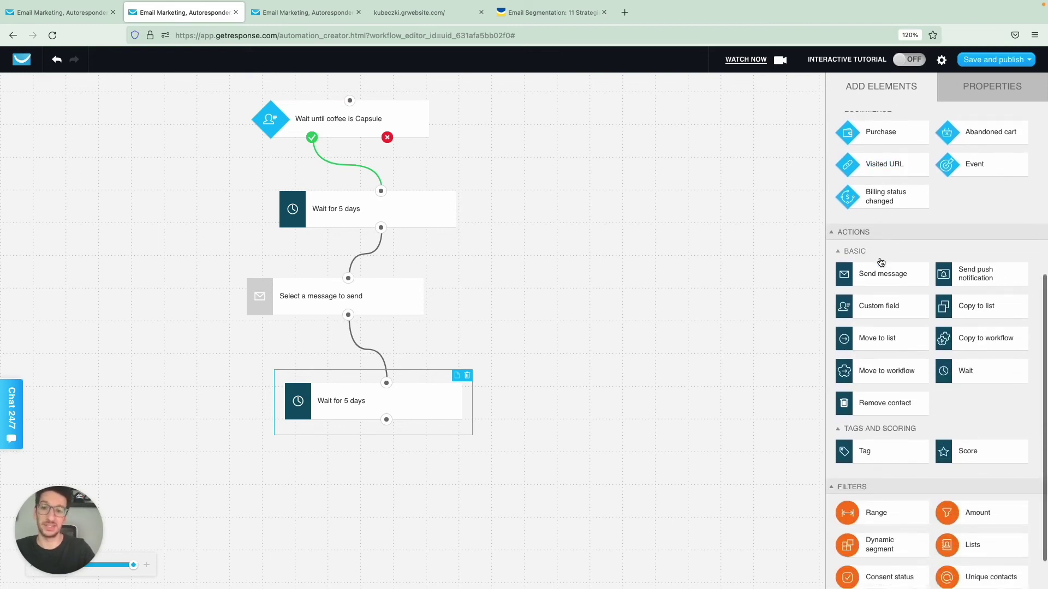
pyautogui.moveTo(879, 274); pyautogui.dragTo(386, 421)
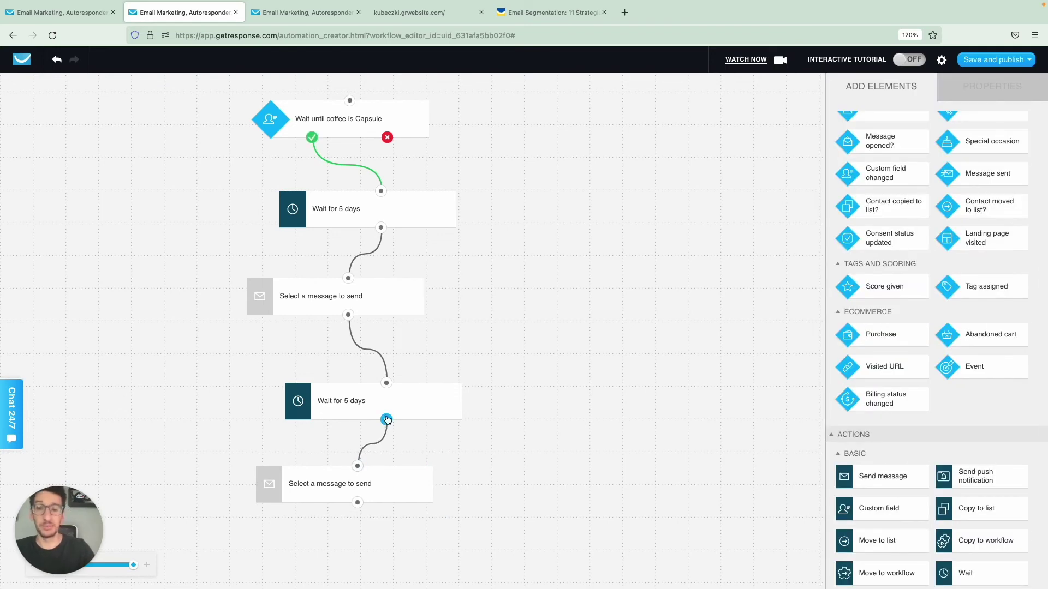
pyautogui.click(359, 131)
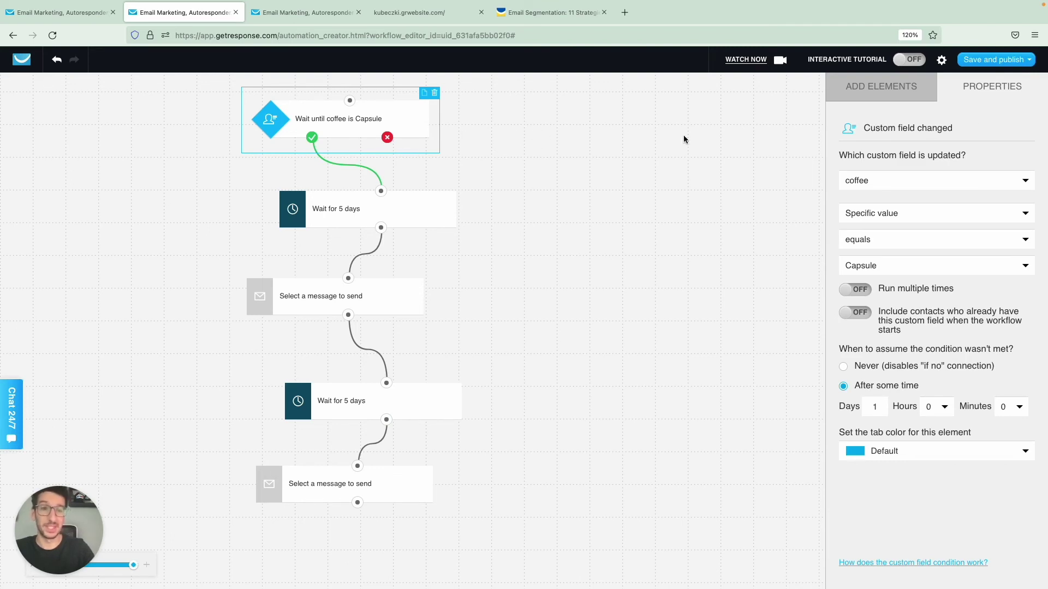
pyautogui.click(982, 64)
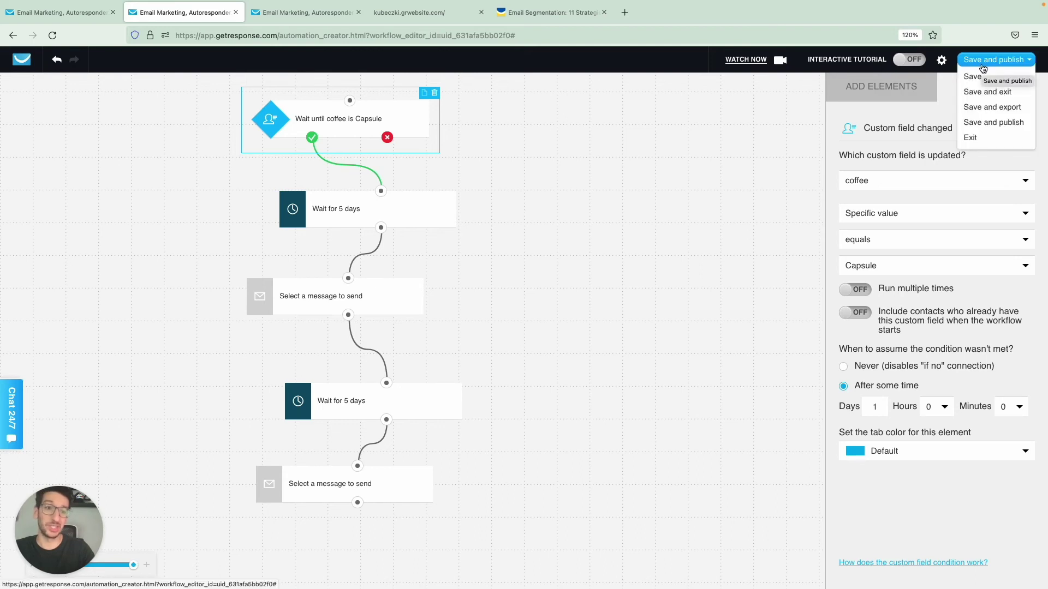
pyautogui.click(672, 182)
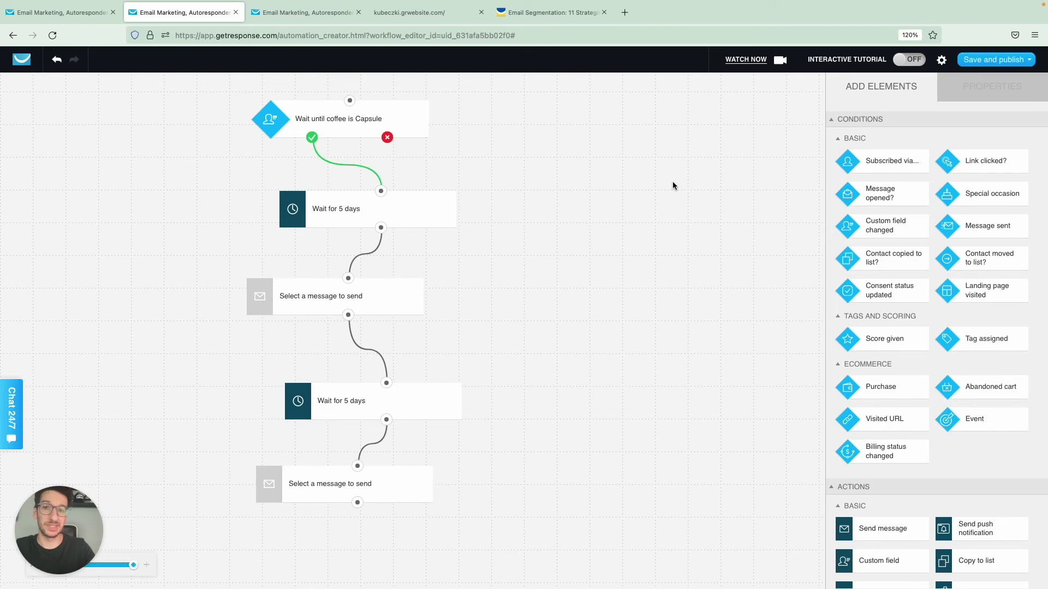
pyautogui.click(349, 130)
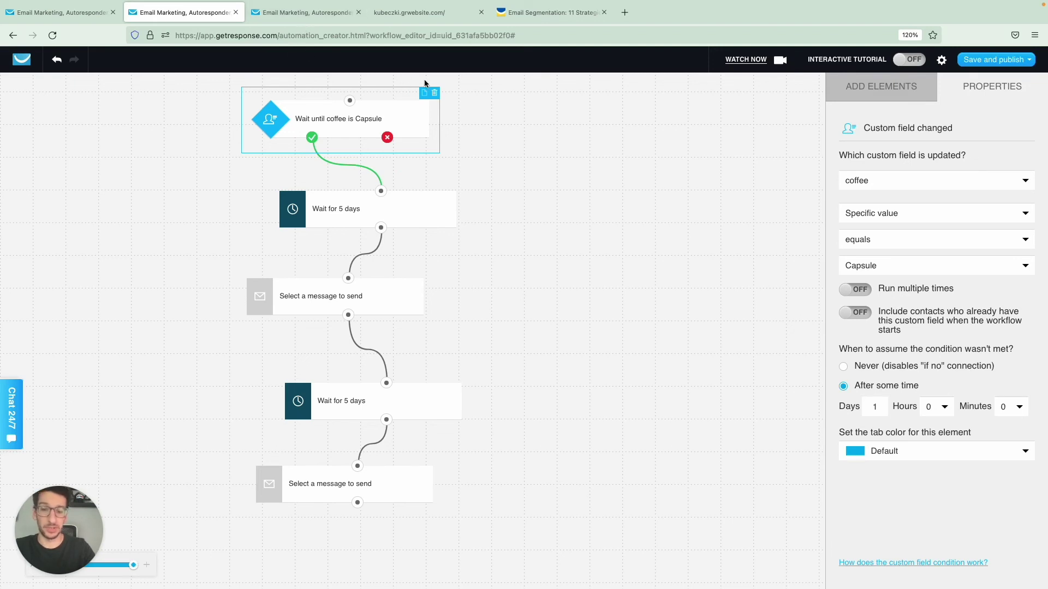
# Step: Cycle through the open browser tabs back to the Contacts > Lists page
pyautogui.click(394, 21)
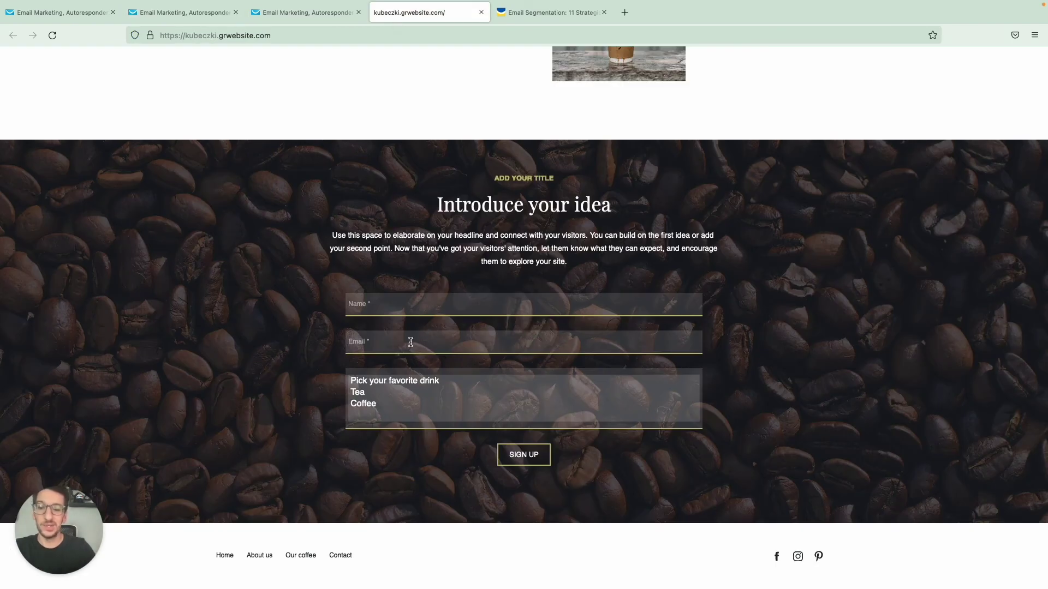
pyautogui.hotkey('ctrl', 'shift', 'Tab')
pyautogui.hotkey('ctrl', 'shift', 'Tab')
pyautogui.hotkey('ctrl', 'Tab')
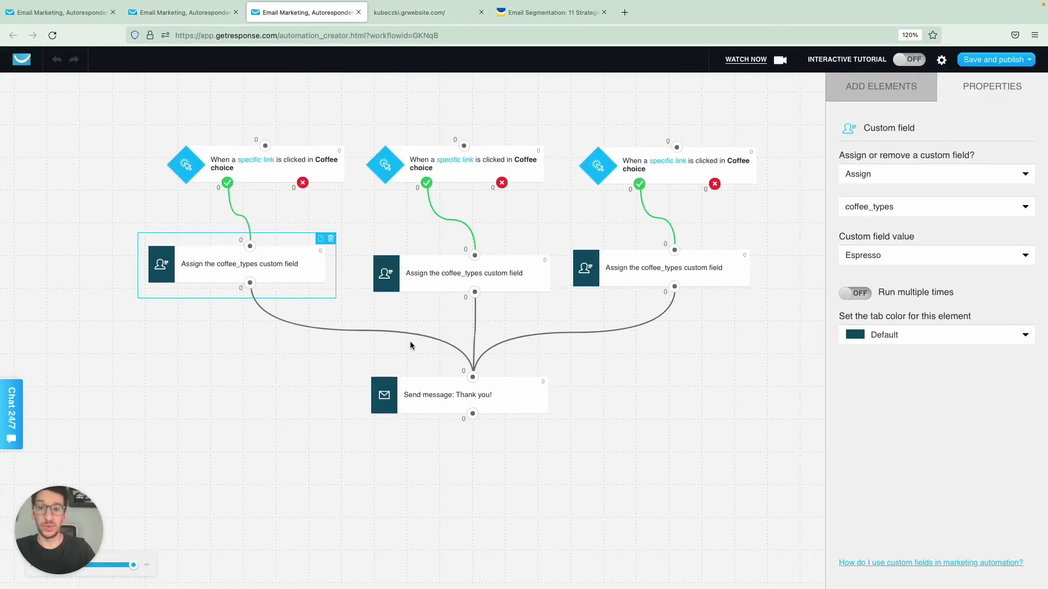
pyautogui.hotkey('ctrl', 'shift', 'Tab')
pyautogui.hotkey('ctrl', 'shift', 'Tab')
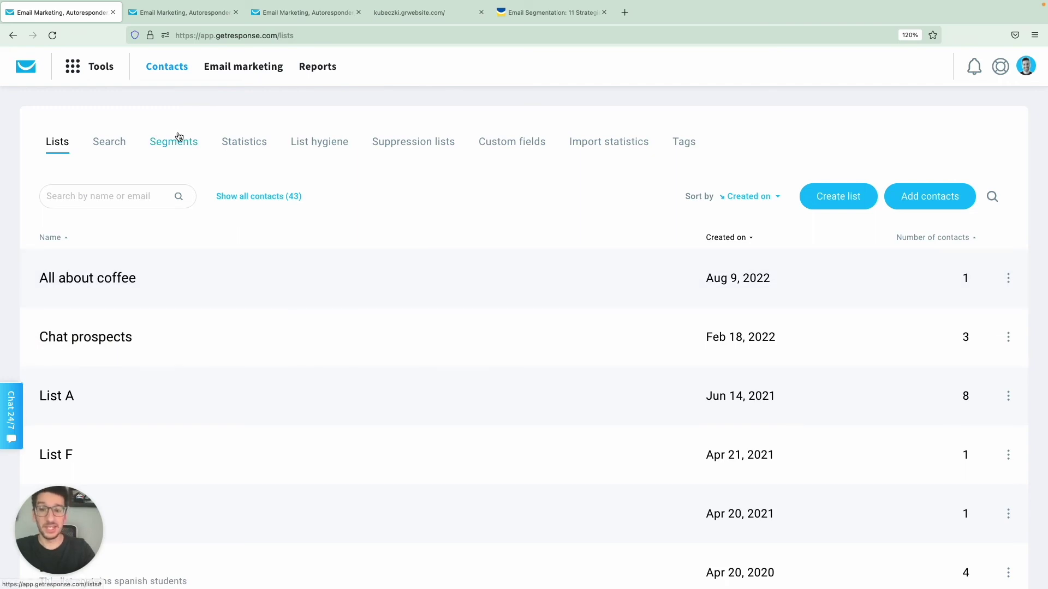
# Step: Start an advanced contact search condition, first set to Ecommerce > Number of purchases
pyautogui.click(109, 142)
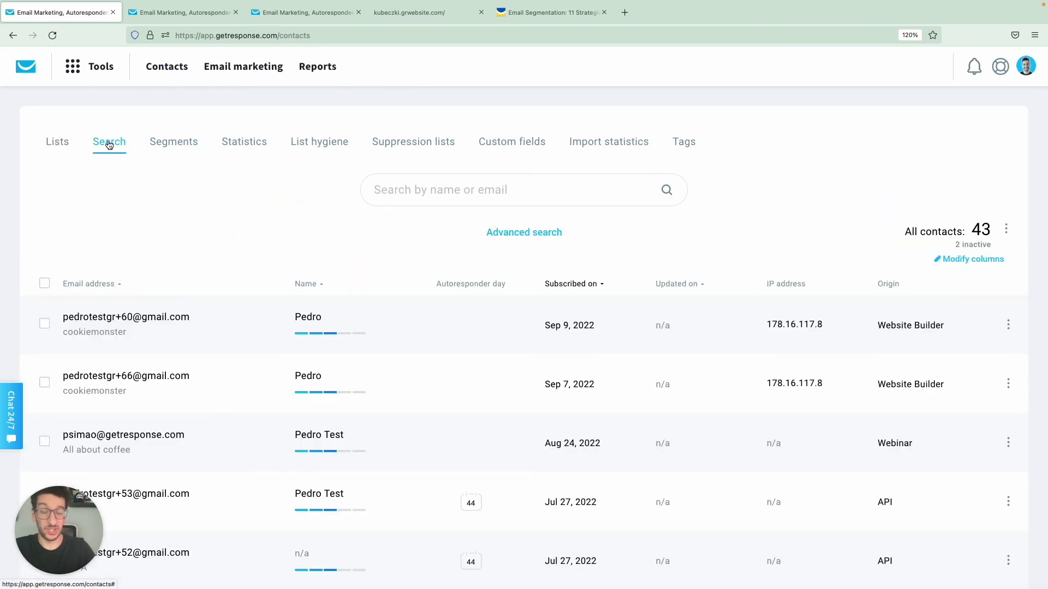
pyautogui.click(529, 233)
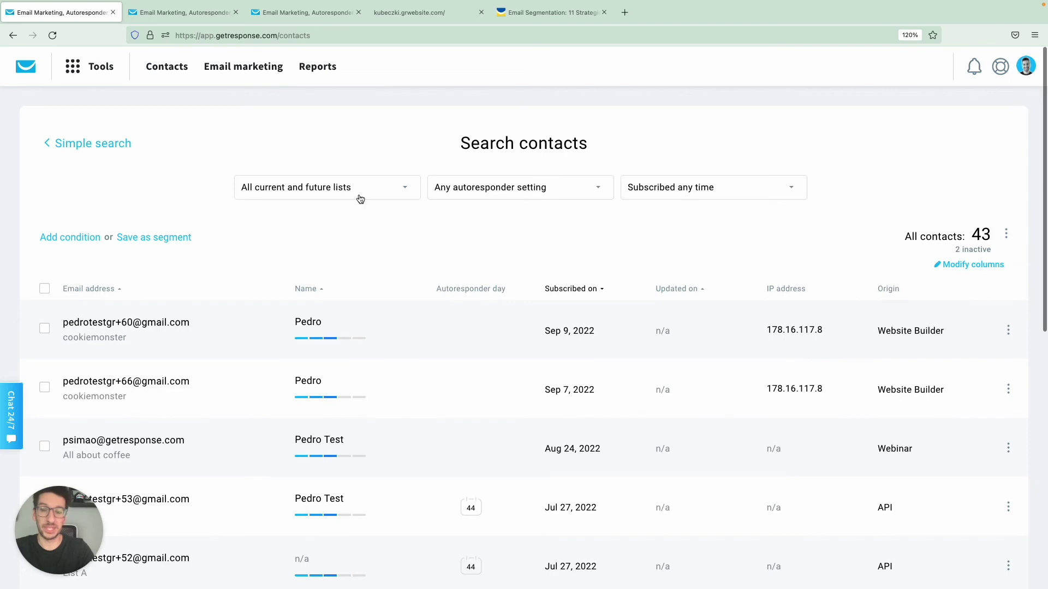
pyautogui.click(82, 240)
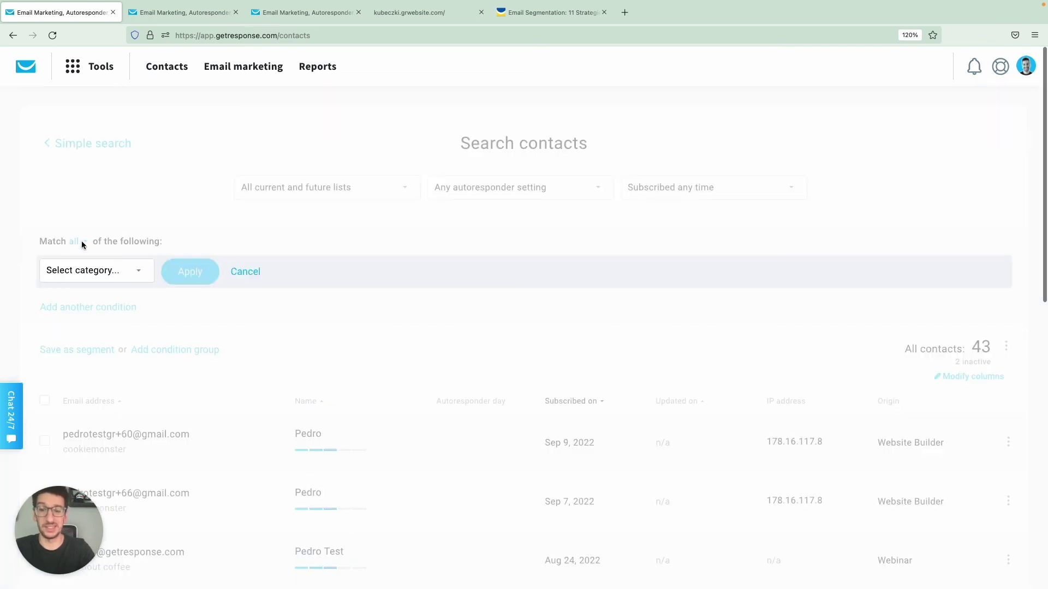
pyautogui.click(118, 271)
pyautogui.scroll(-1, 123, 396)
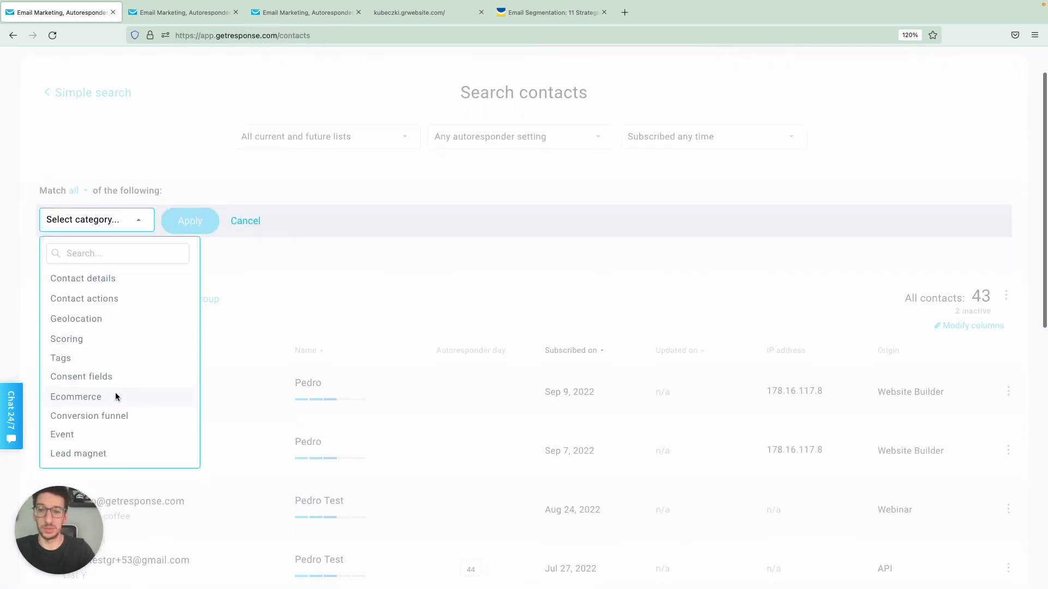
pyautogui.click(117, 397)
pyautogui.click(244, 221)
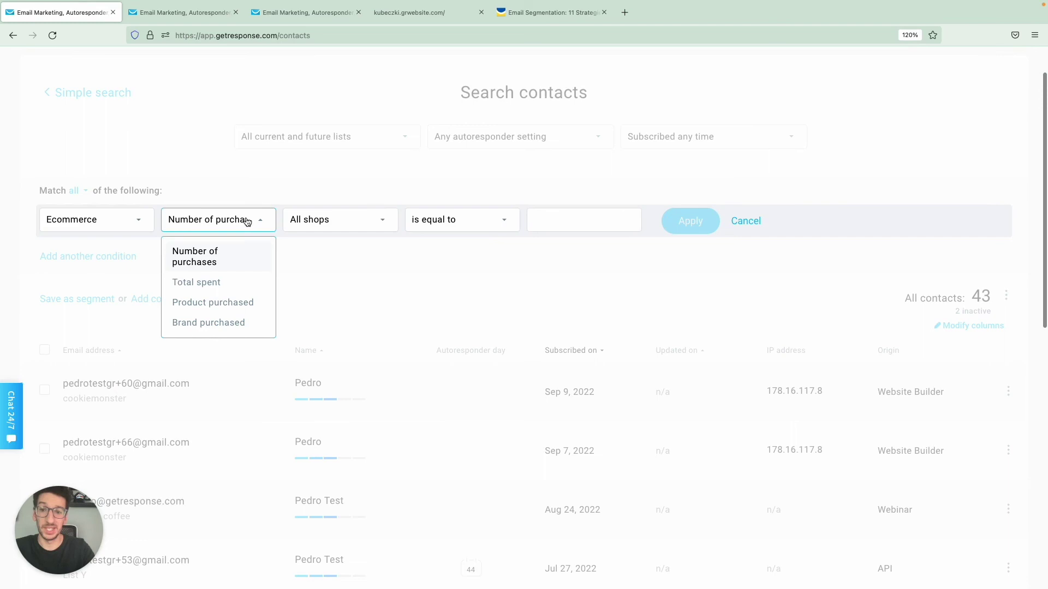
pyautogui.click(233, 257)
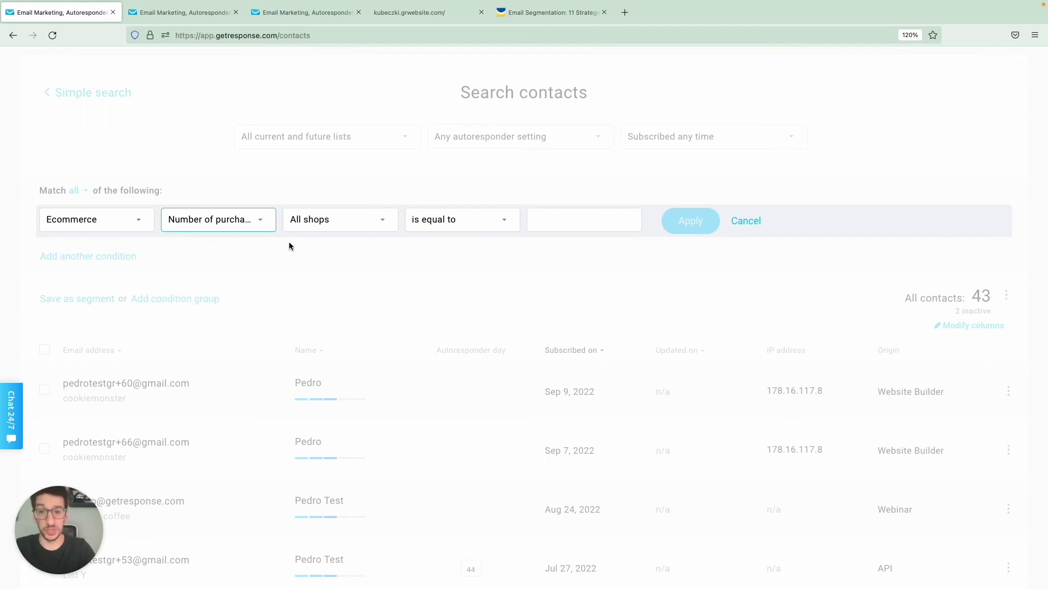
# Step: Change the condition to Contact actions: Newsletter 'Coffee choice' opened, and apply the search
pyautogui.click(132, 227)
pyautogui.click(113, 300)
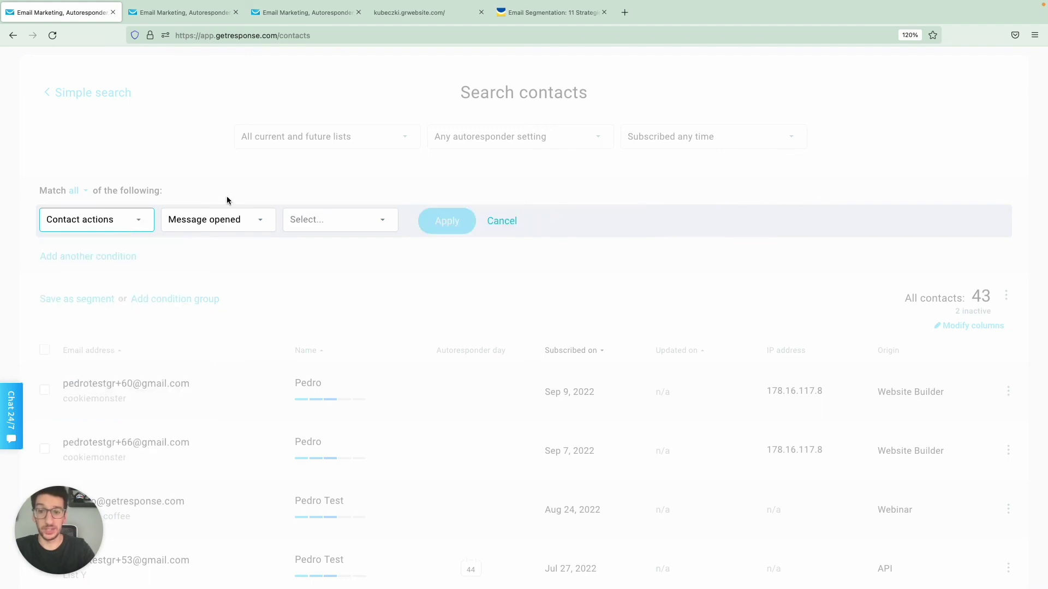
pyautogui.click(313, 219)
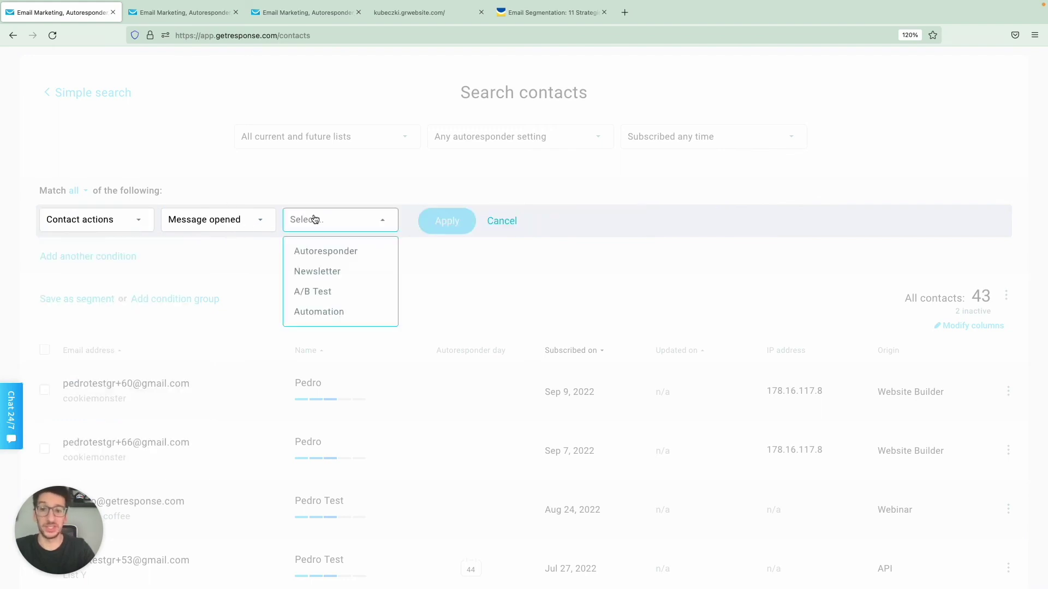
pyautogui.click(329, 274)
pyautogui.click(457, 229)
pyautogui.click(463, 275)
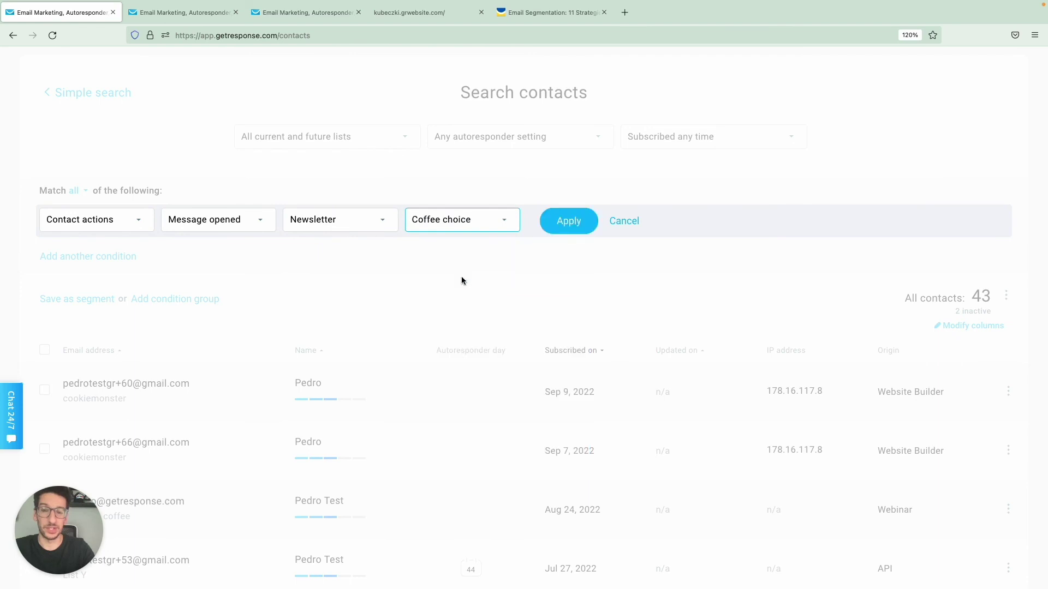
pyautogui.click(570, 221)
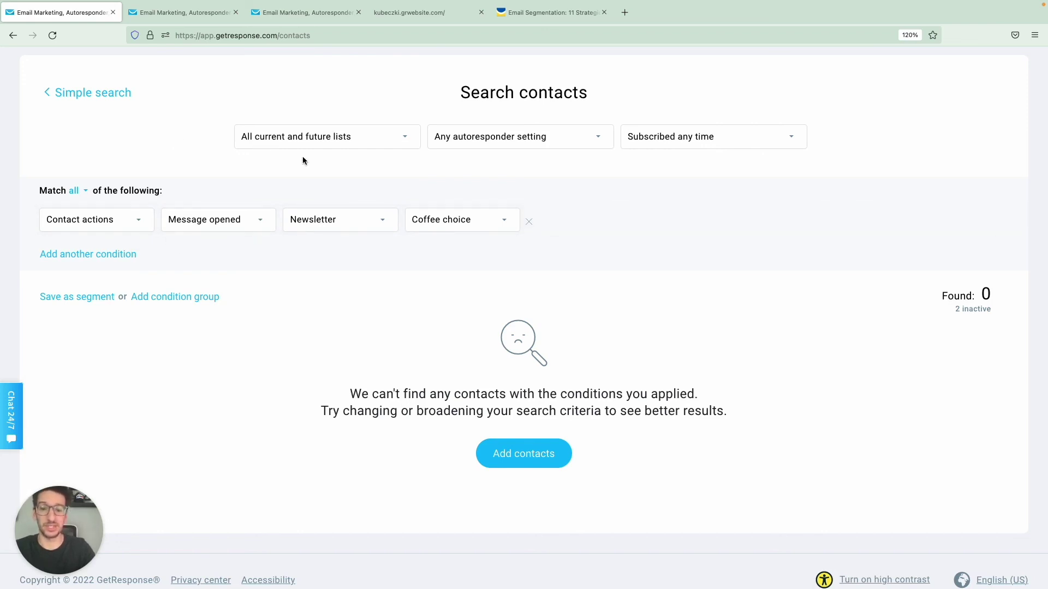
# Step: Go to the 'Email Segmentation: 11 Recipes' article tab and scroll to its Demographics web form example
pyautogui.hotkey('ctrl', 'shift', 'Tab')
pyautogui.scroll(10, 301, 259)
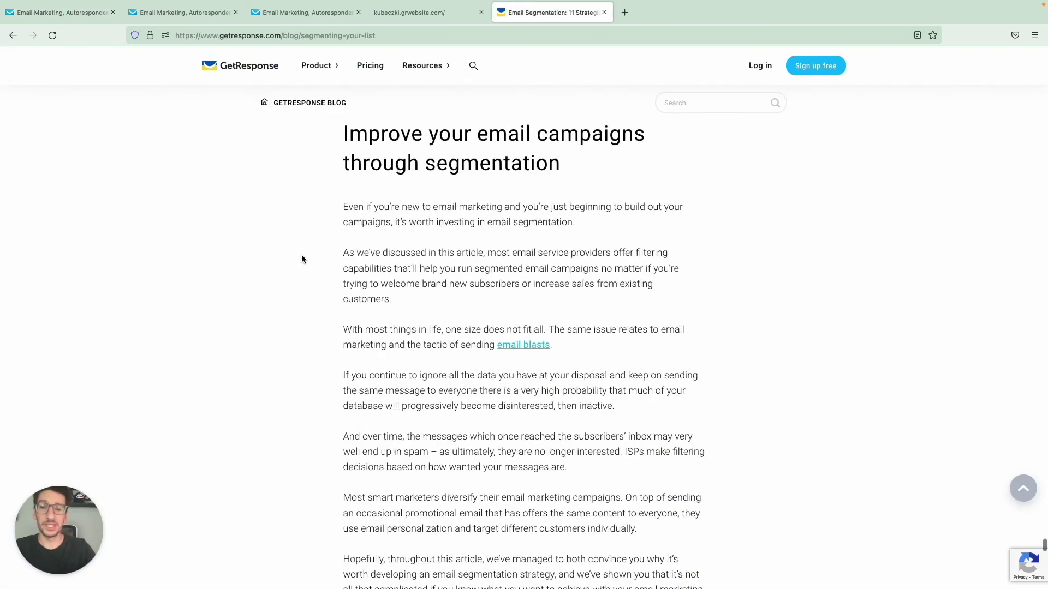
pyautogui.scroll(15, 301, 254)
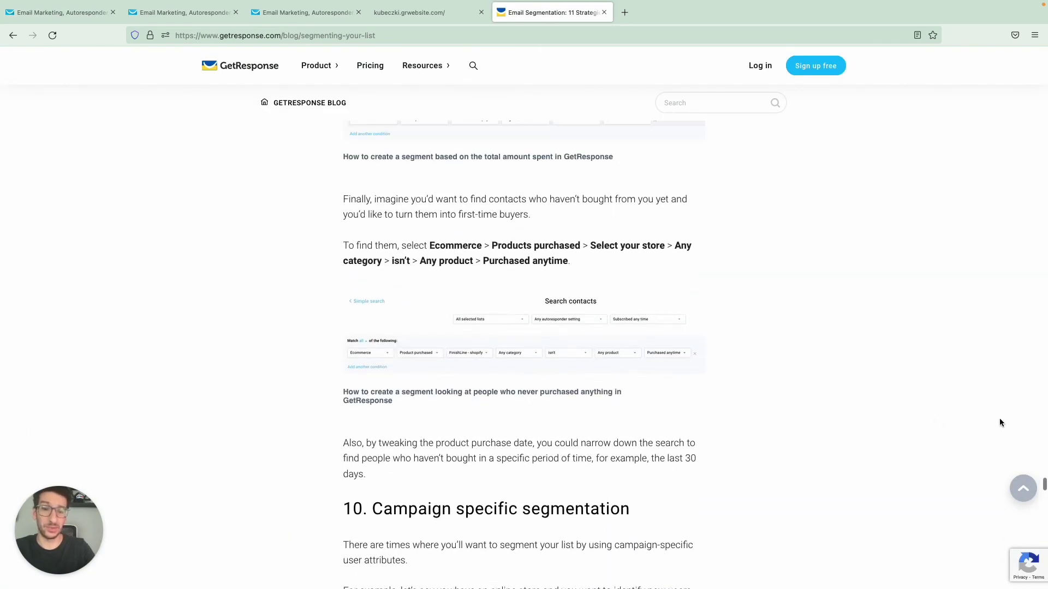
pyautogui.moveTo(1043, 484); pyautogui.dragTo(1043, 61)
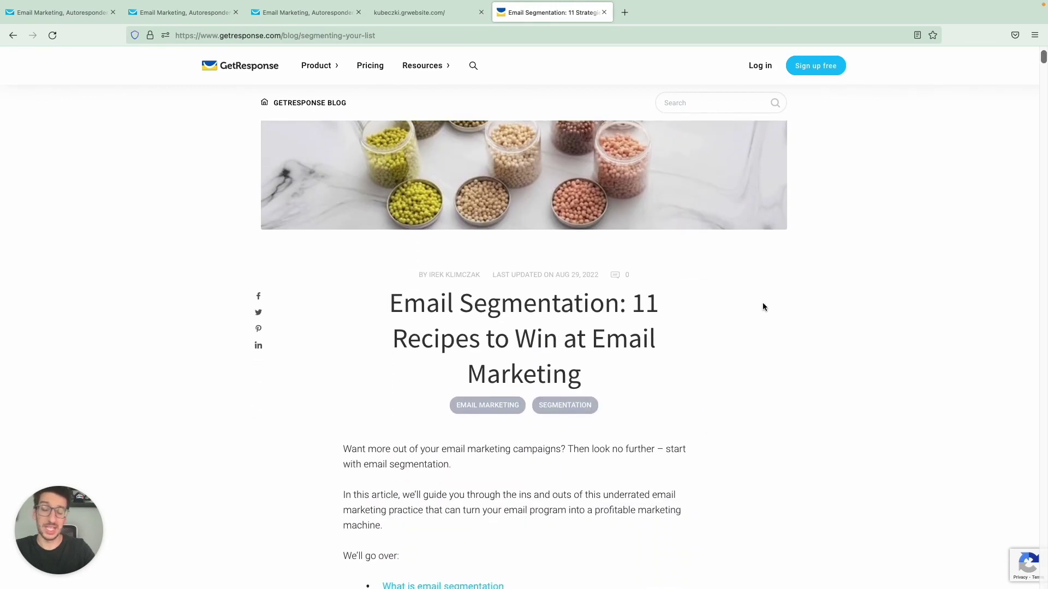
pyautogui.scroll(-15, 763, 307)
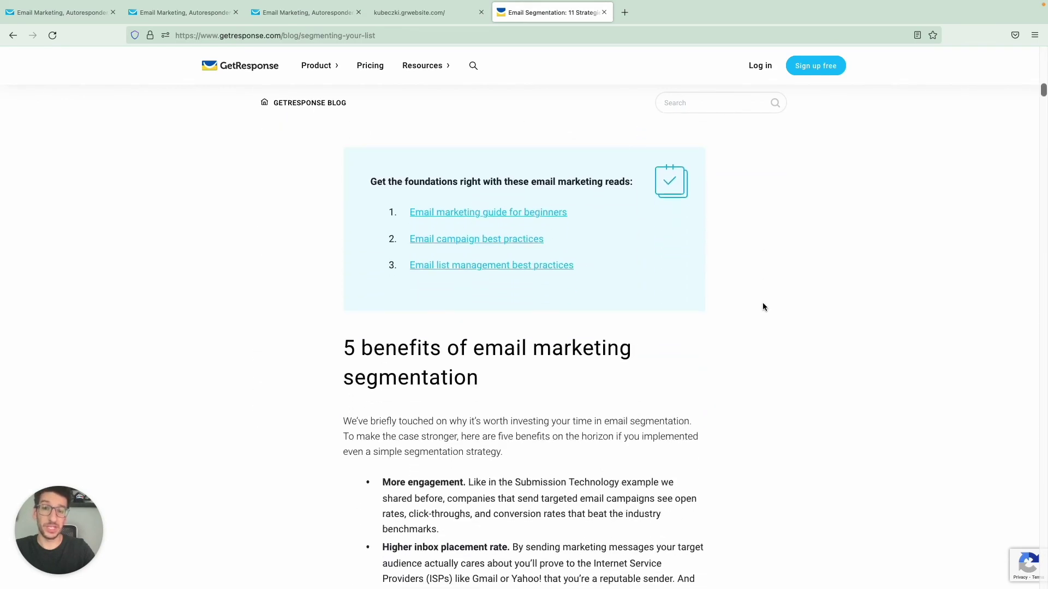
pyautogui.scroll(-20, 763, 307)
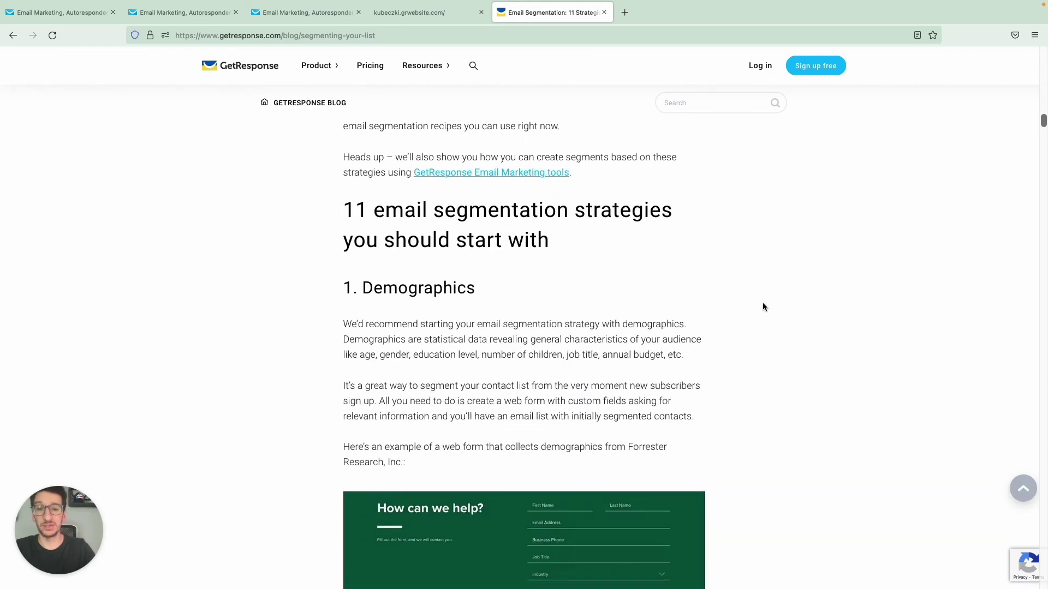
pyautogui.scroll(-5, 763, 307)
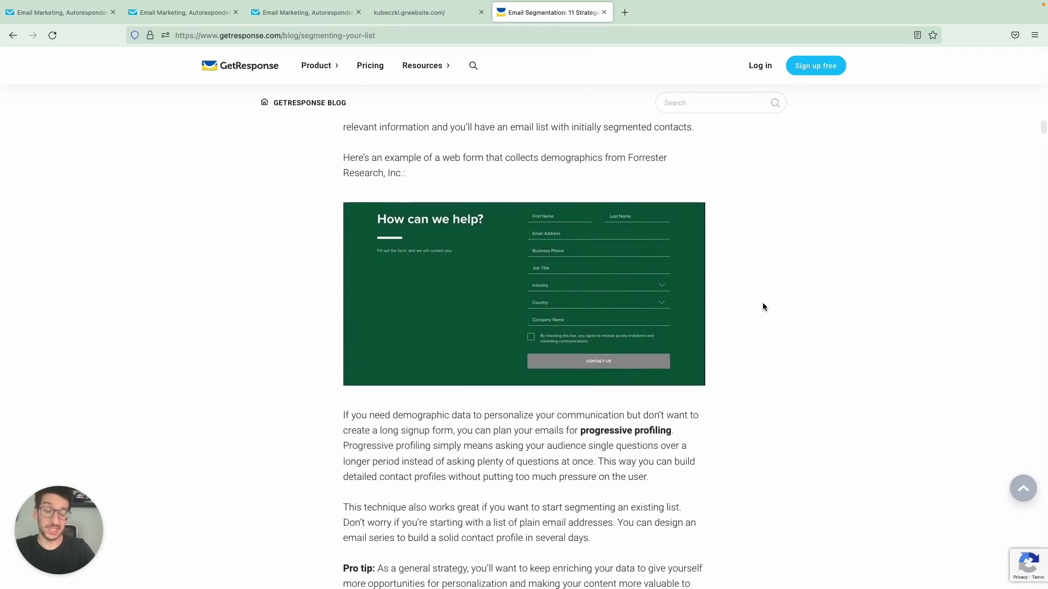